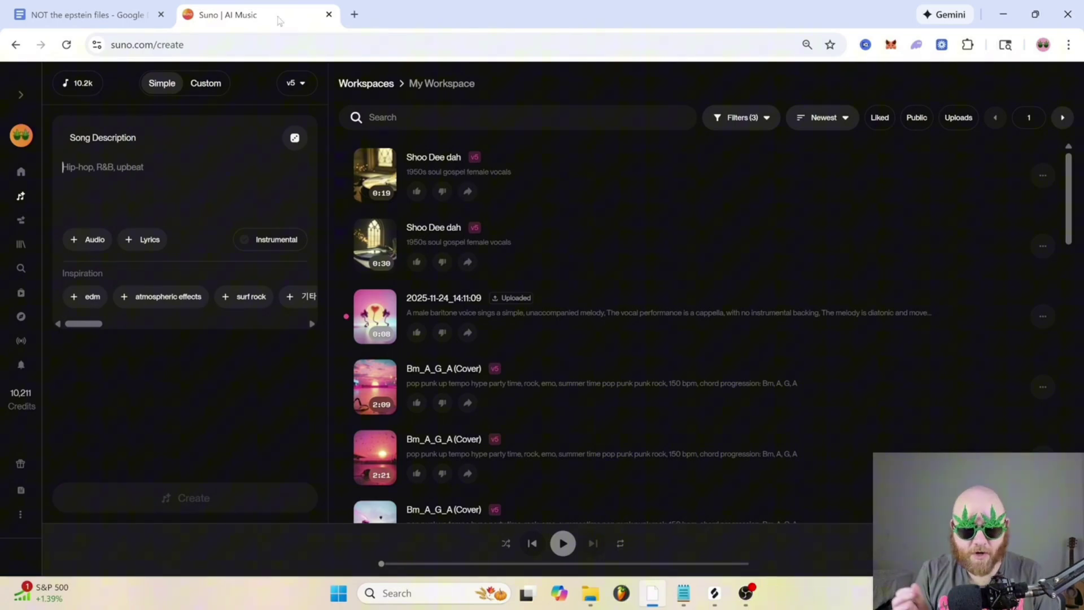
# Draft a short 'sad piano song about my ex' description, then clear it
pyautogui.write('sad piano song ab')
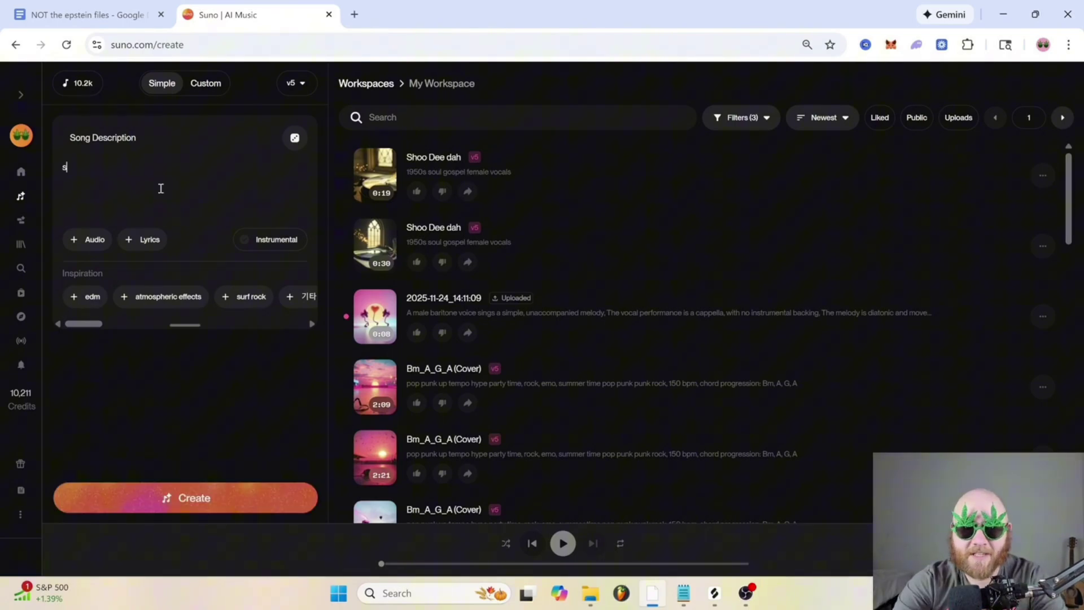
pyautogui.write('out my ex')
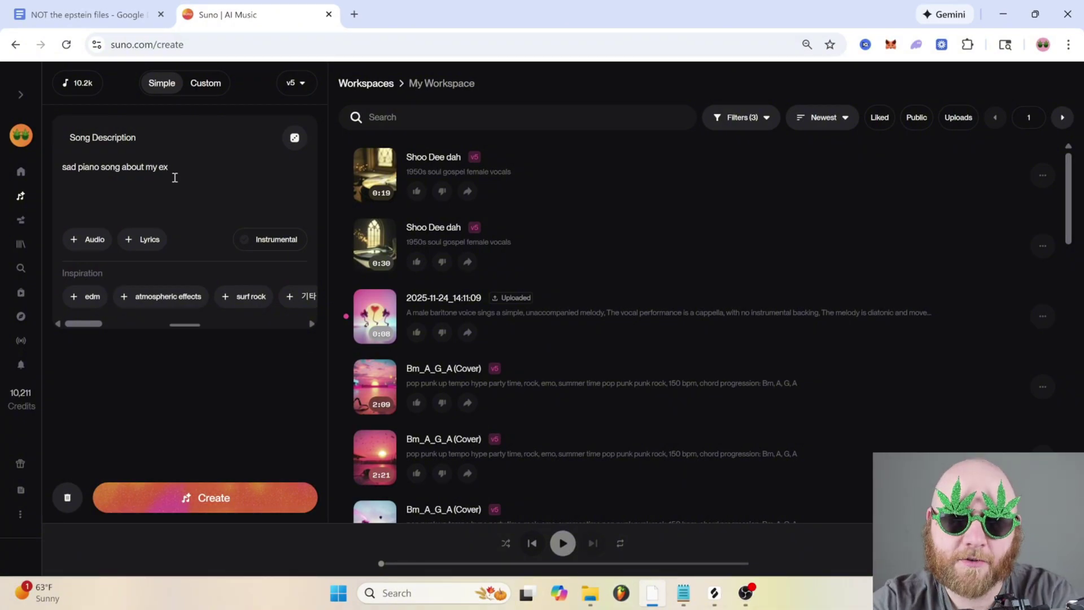
pyautogui.hotkey('ctrl', 'a')
pyautogui.press('BackSpace')
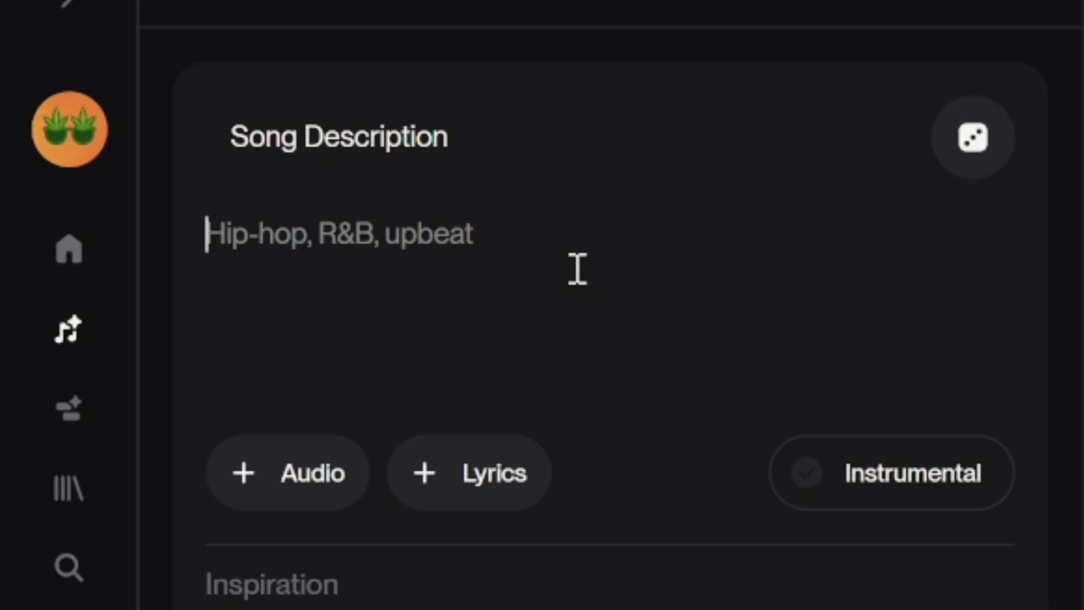
# Write a detailed soft-pop, confessional prompt with soft female vocals about missing her ex boyfriend
pyautogui.write('soft ')
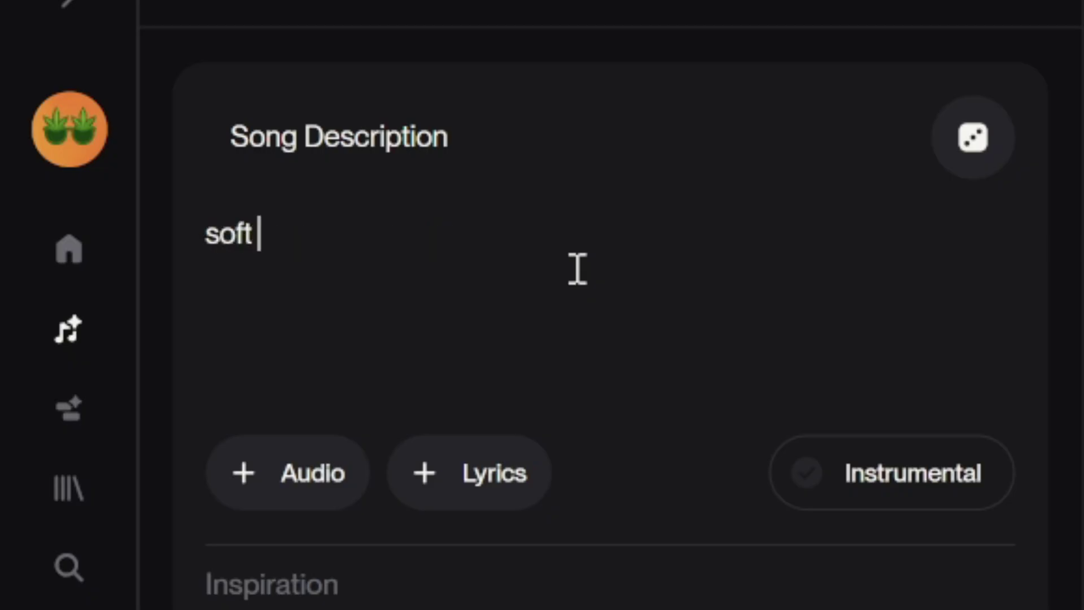
pyautogui.write('pop, acoustic pop, bedroom pop')
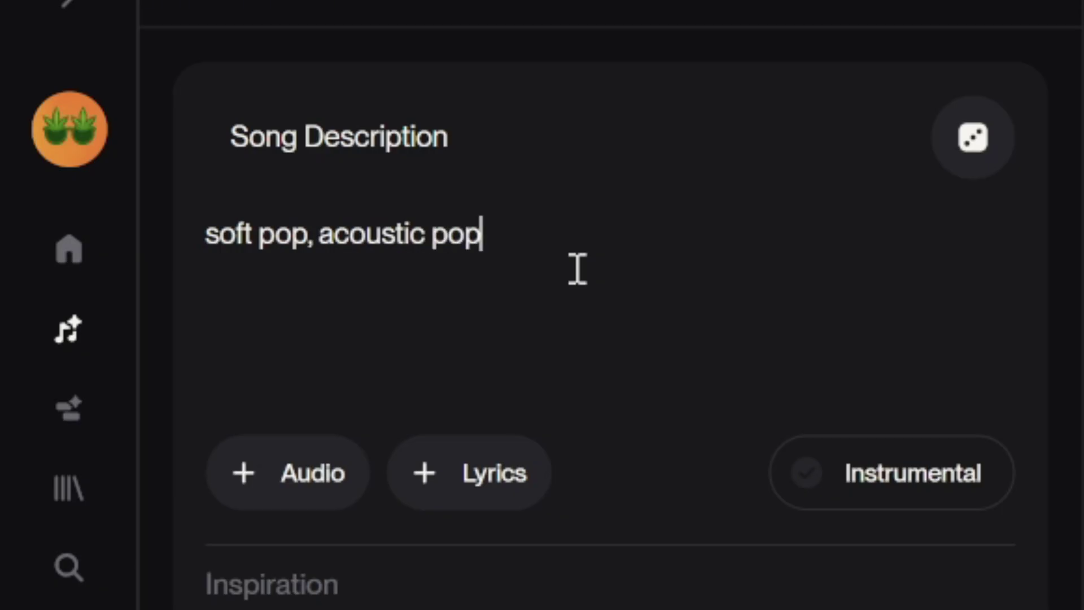
pyautogui.write(', ')
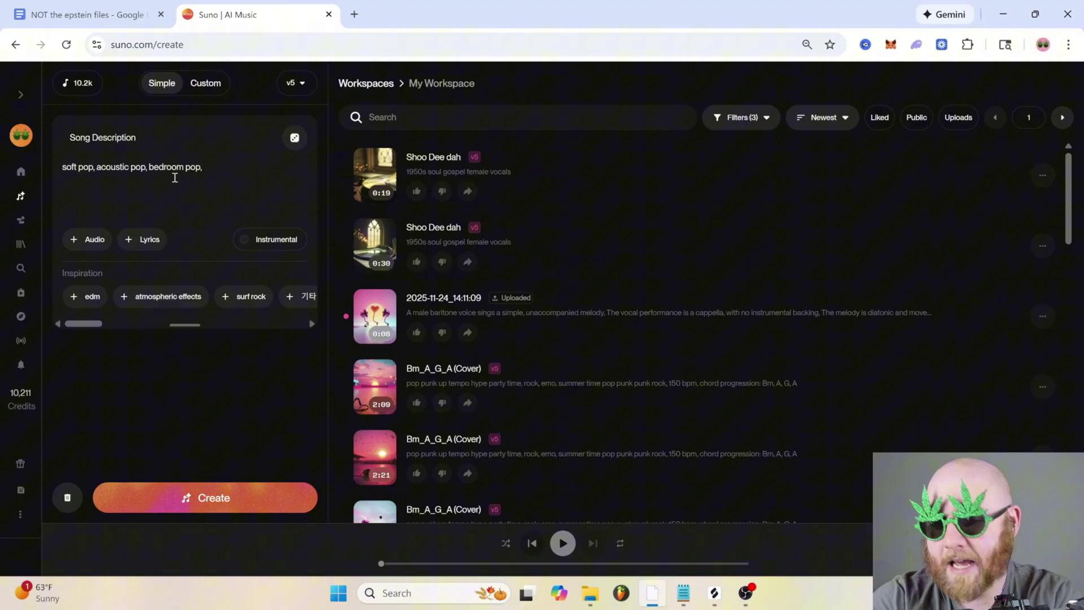
pyautogui.write('sad, confessio')
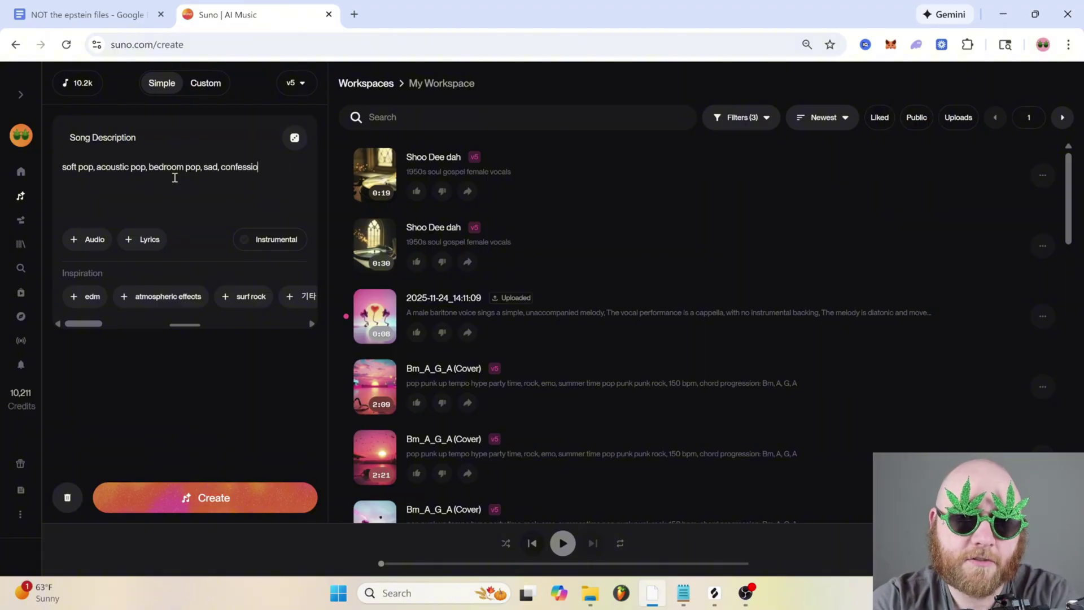
pyautogui.write('nal, vulnerable, emotional, heartfelt, ')
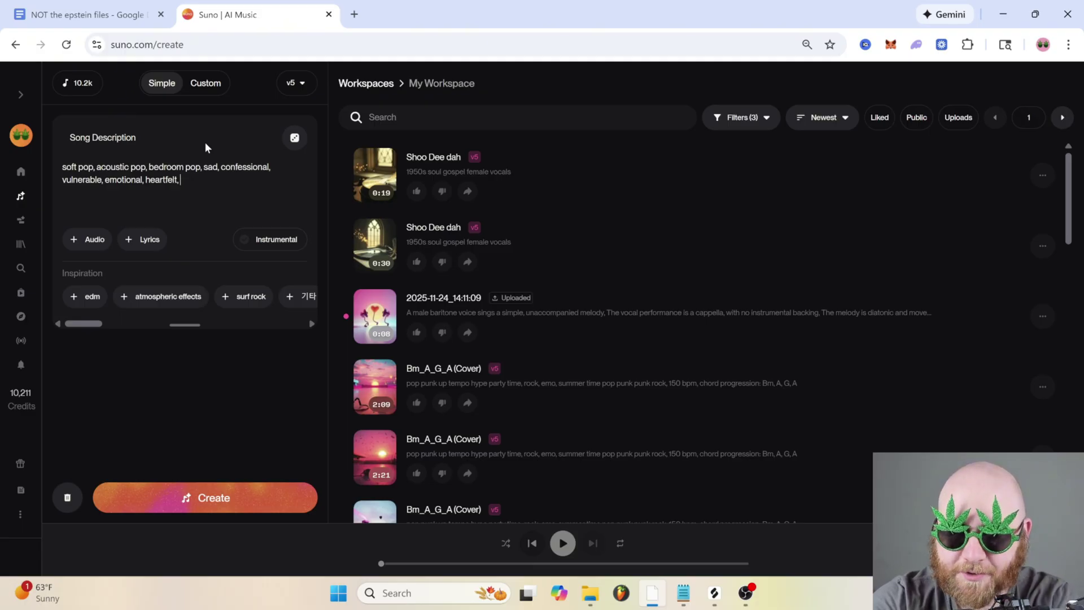
pyautogui.write('slow tempo,')
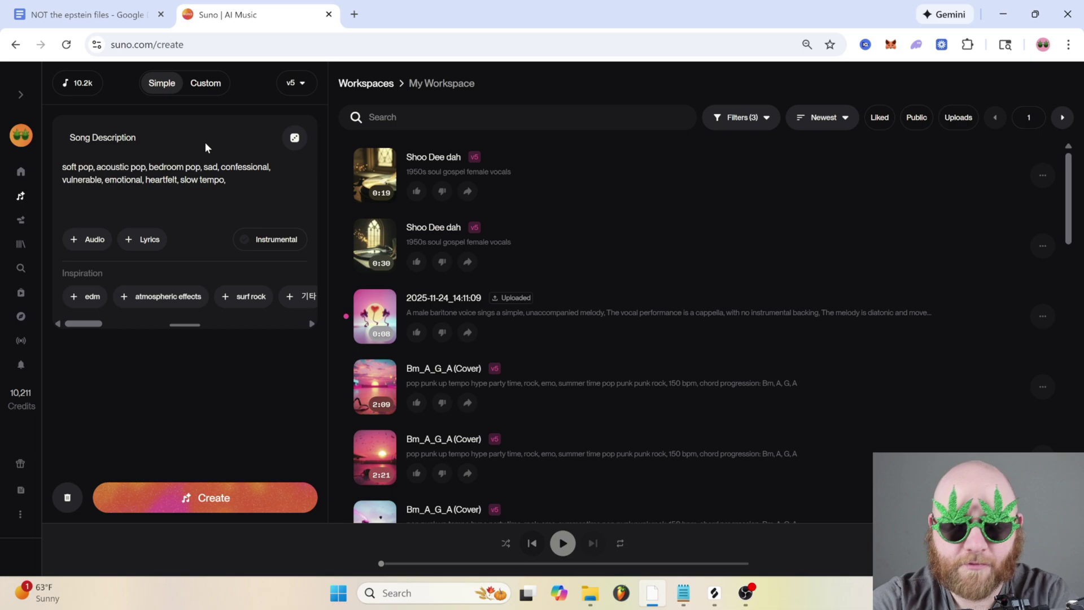
pyautogui.write(' piano')
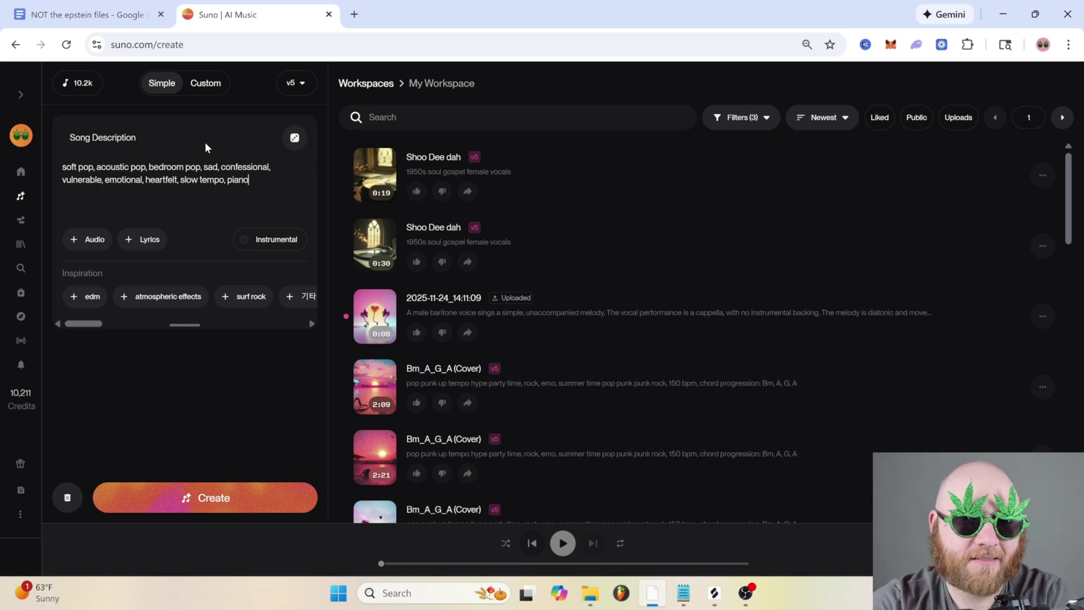
pyautogui.write(', live drum k')
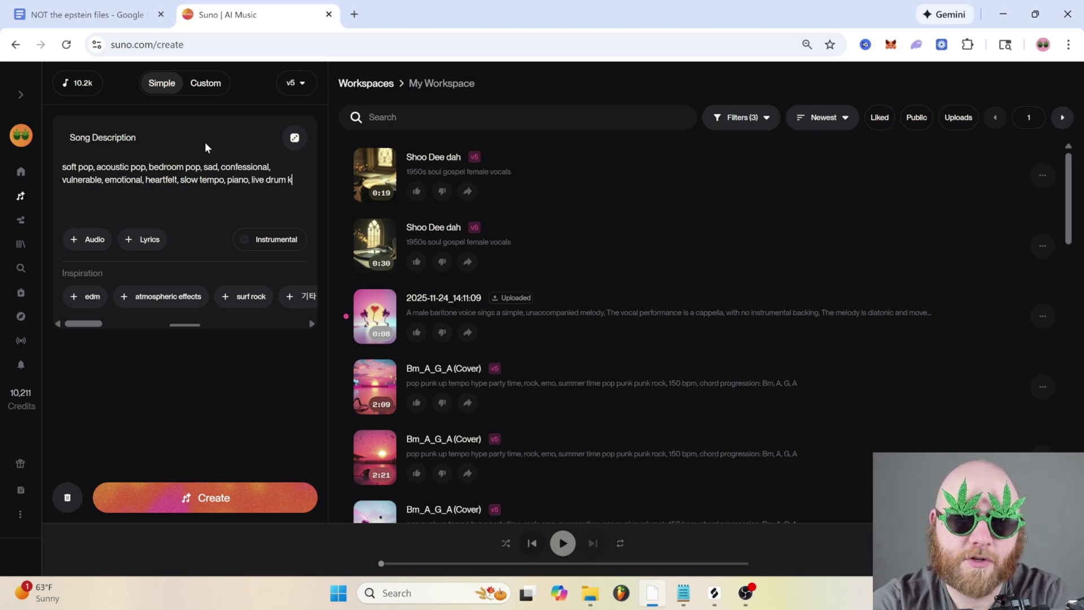
pyautogui.write('it, strings')
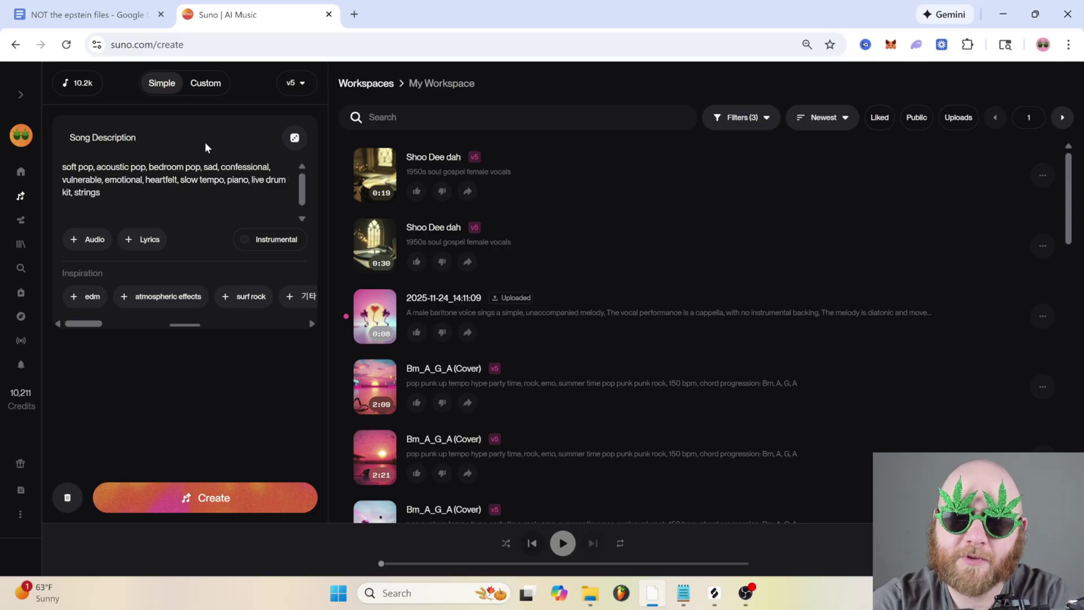
pyautogui.write(',')
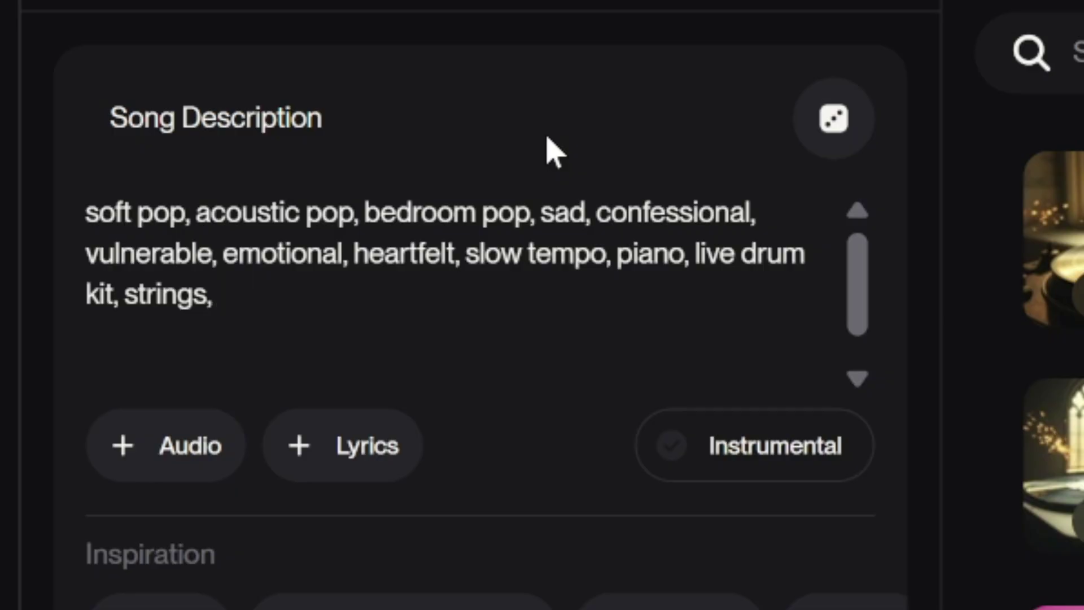
pyautogui.write('femal')
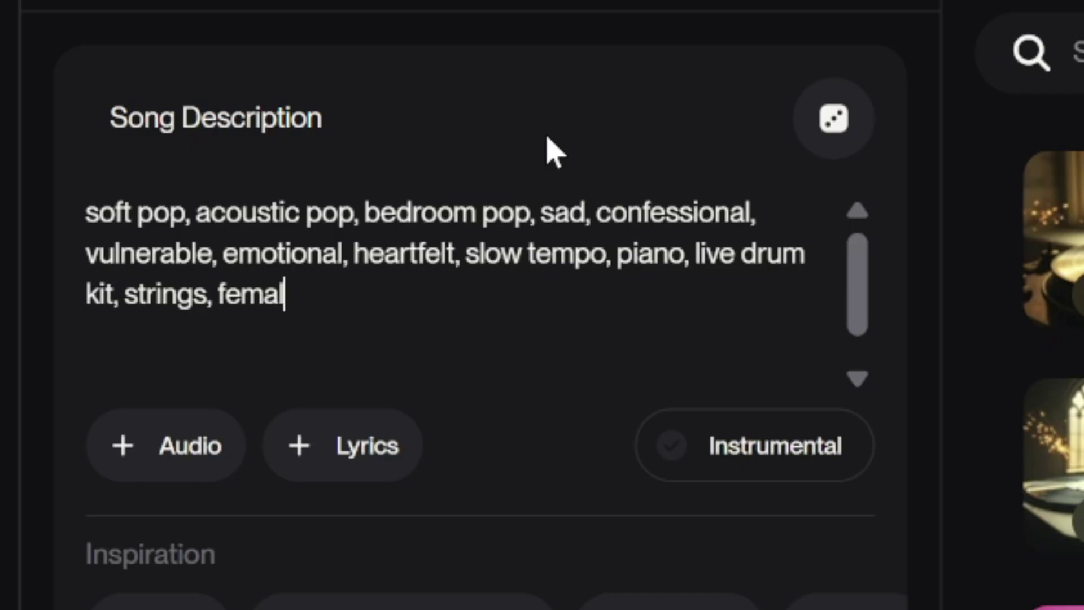
pyautogui.write('e vocals, soft deliv')
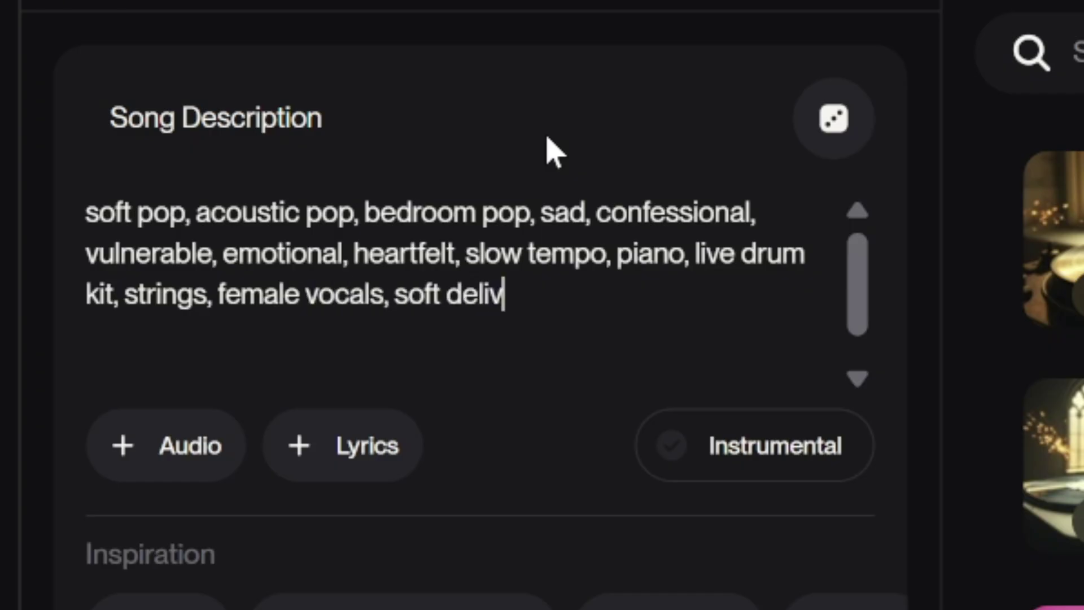
pyautogui.write('ery, vulne')
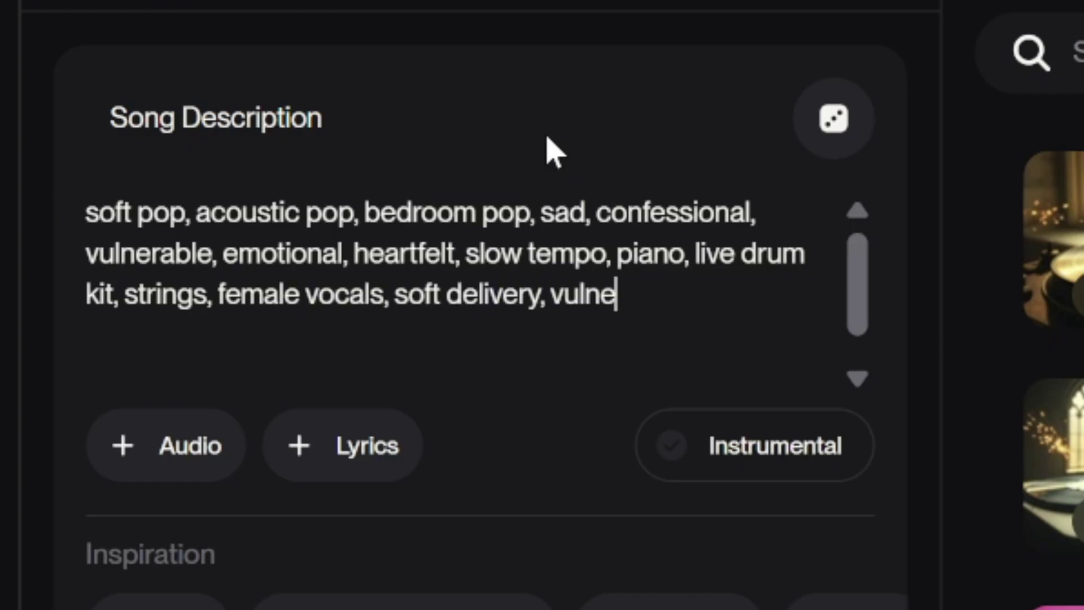
pyautogui.write('rable voice, close mic')
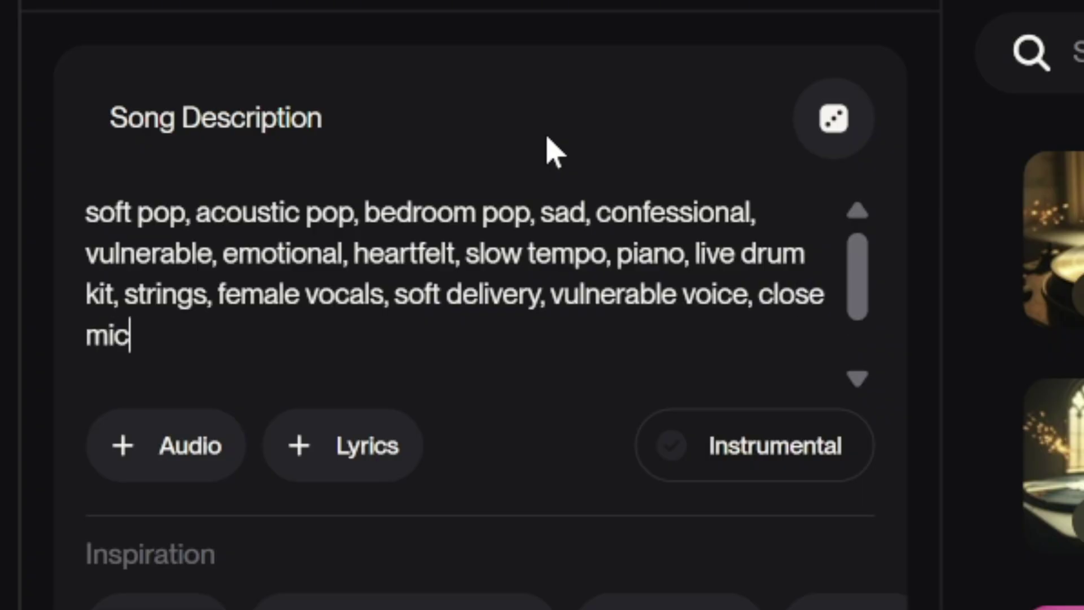
pyautogui.write(' feel,')
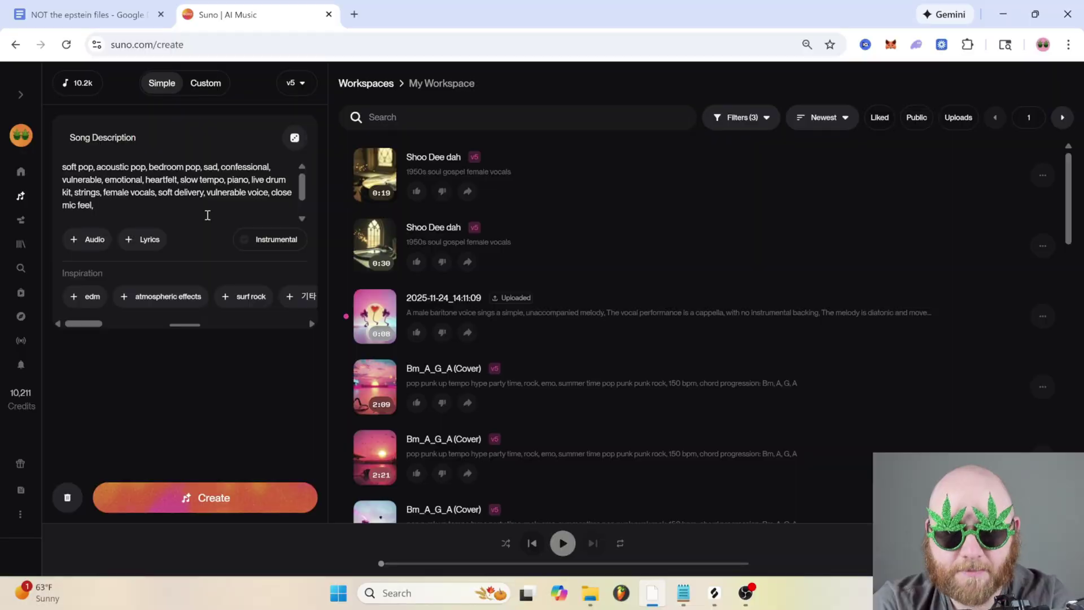
pyautogui.write("it's about her mi")
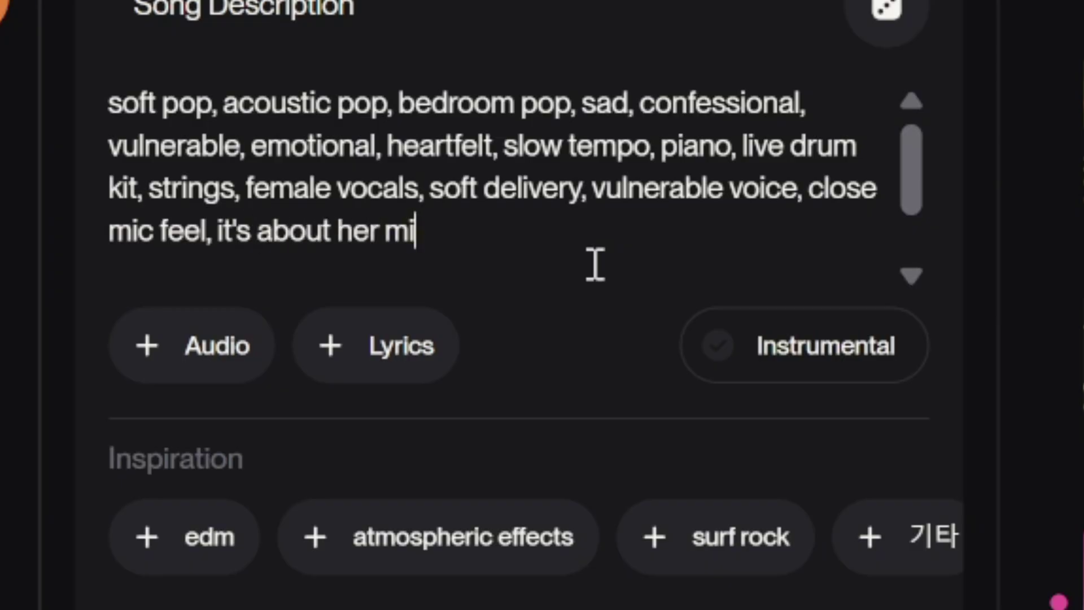
pyautogui.write('ssing her ex boyfir')
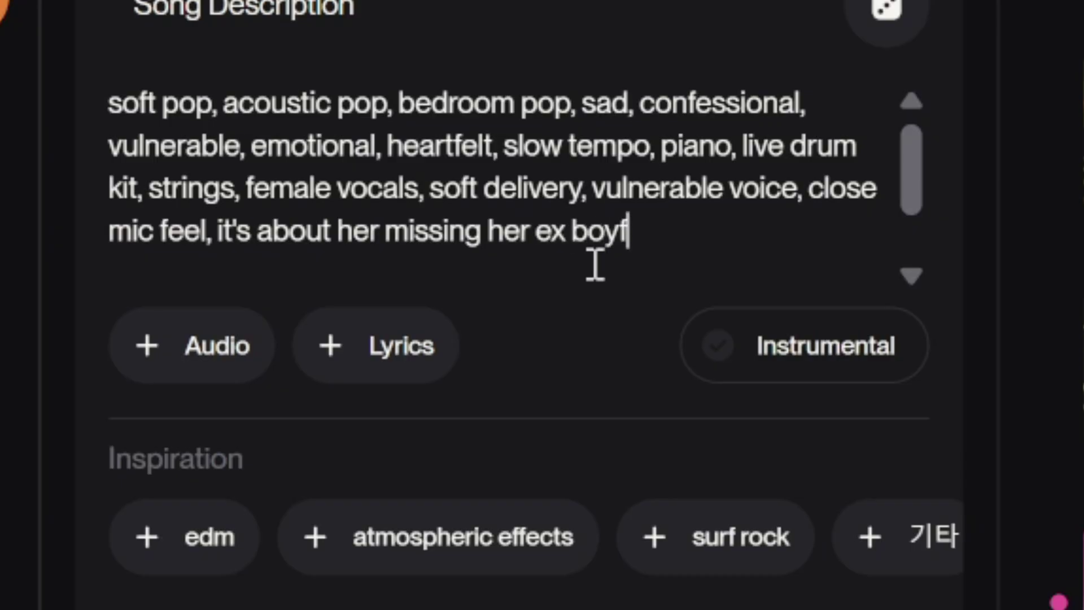
pyautogui.press('BackSpace')
pyautogui.press('BackSpace')
pyautogui.write('riend,')
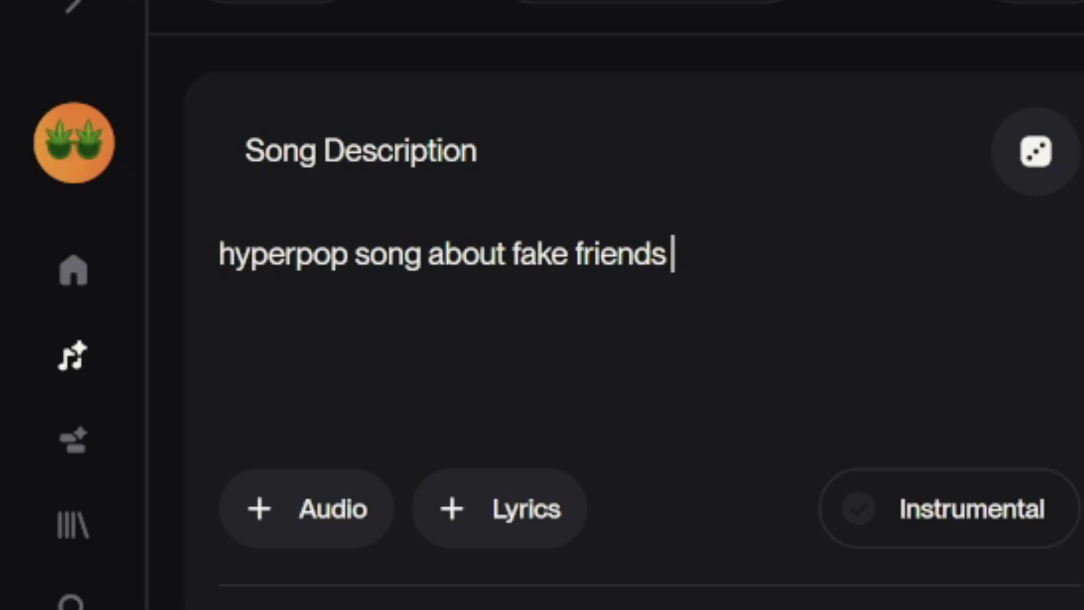
# Replace the description with a glitchy hyperpop prompt: early 2000s synths, heavy autotune, fake friends
pyautogui.moveTo(667, 255); pyautogui.dragTo(199, 279)
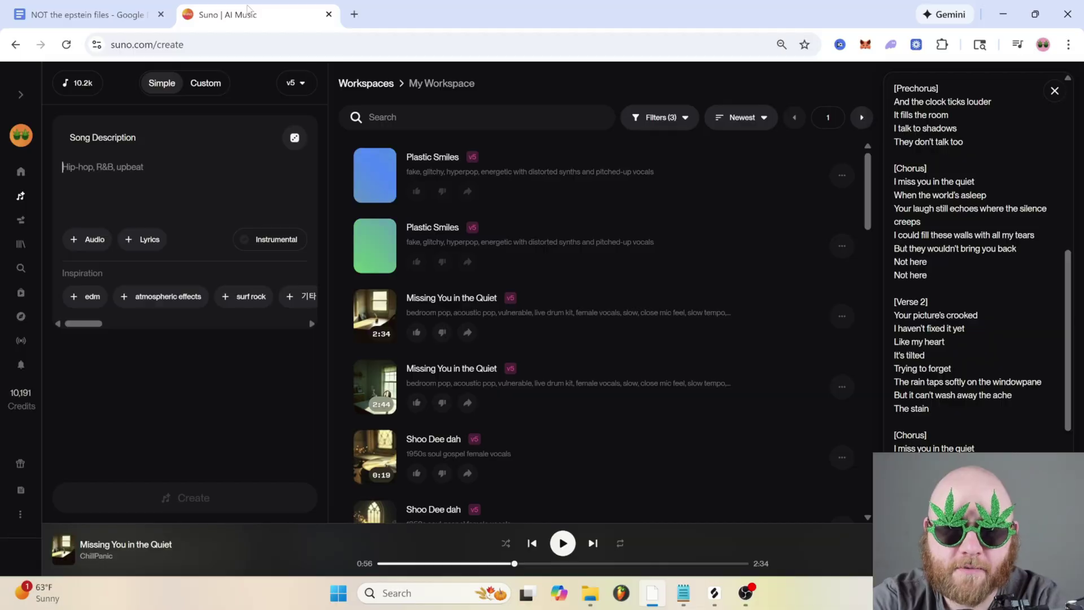
pyautogui.write('glitchy hyper')
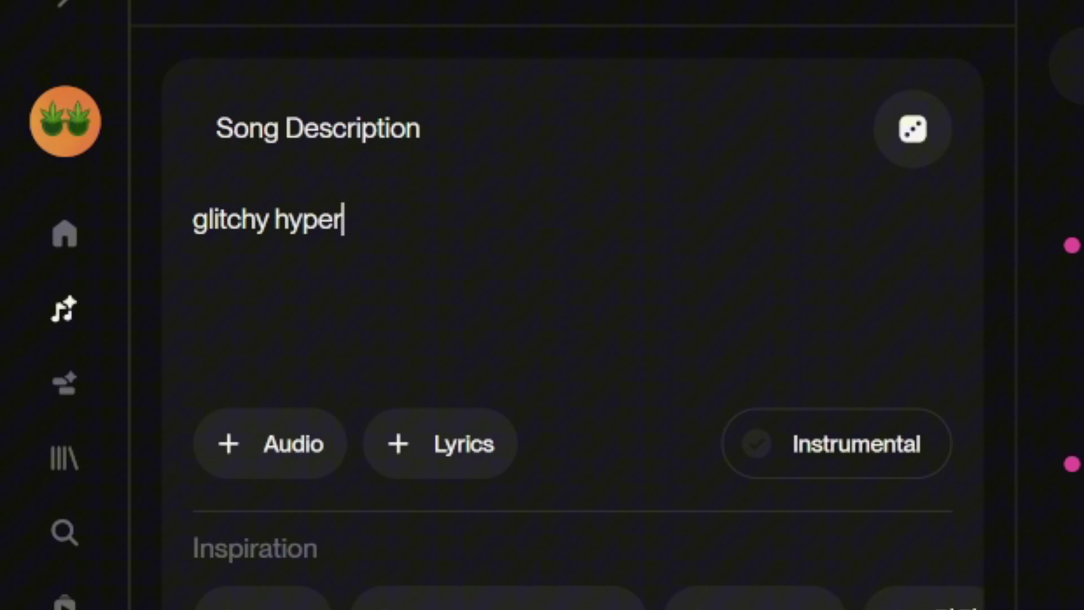
pyautogui.write('pop, with early 200s')
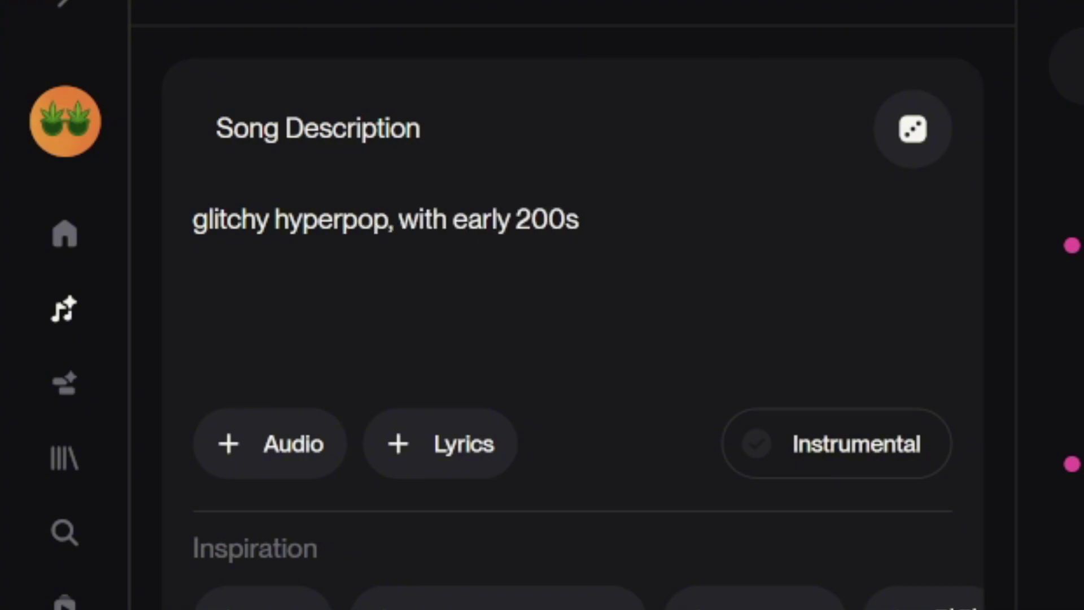
pyautogui.press('BackSpace')
pyautogui.write('0s inspired synths')
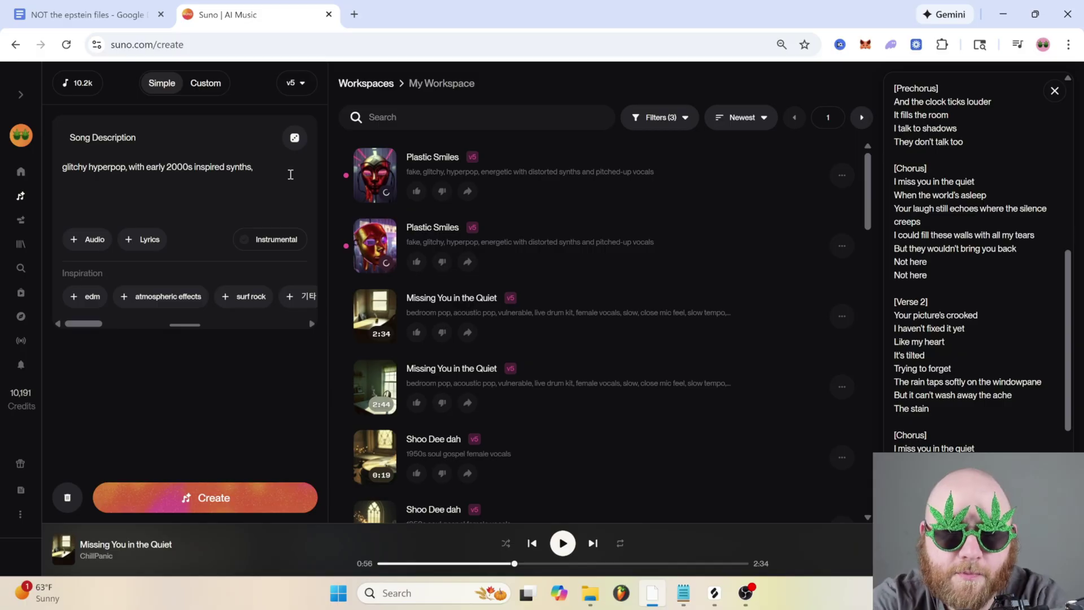
pyautogui.write(', up beat')
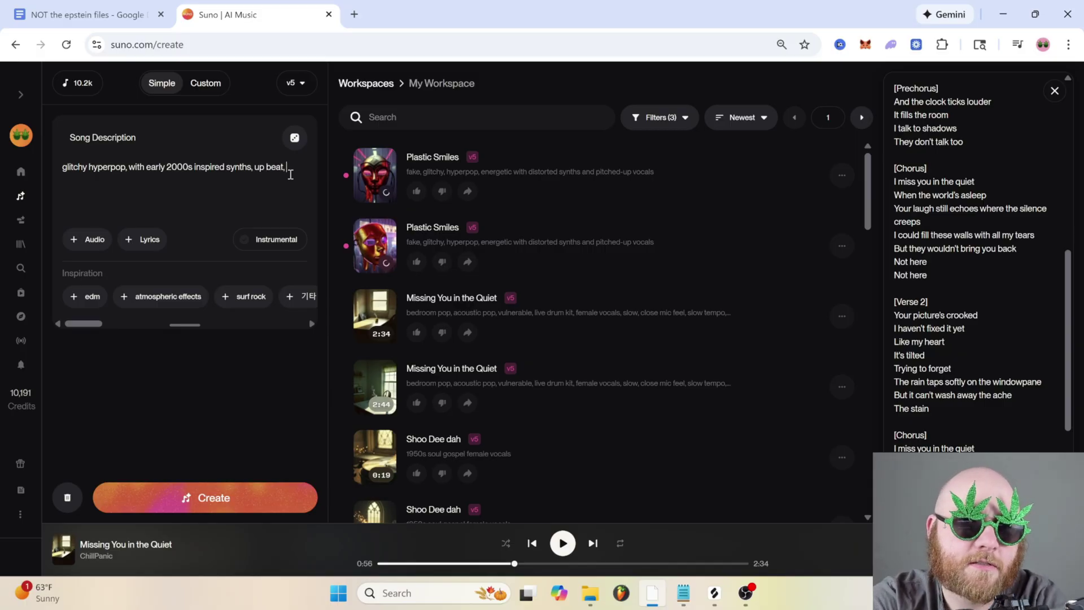
pyautogui.write(', energetic, dramaitc')
pyautogui.write(' but')
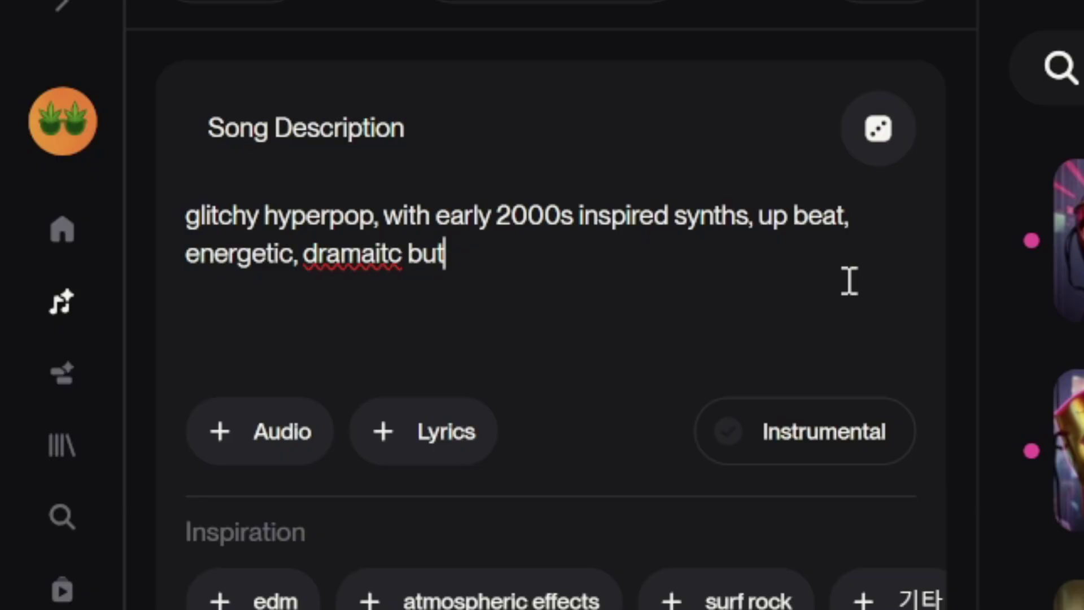
pyautogui.write(' playful and confident, disto')
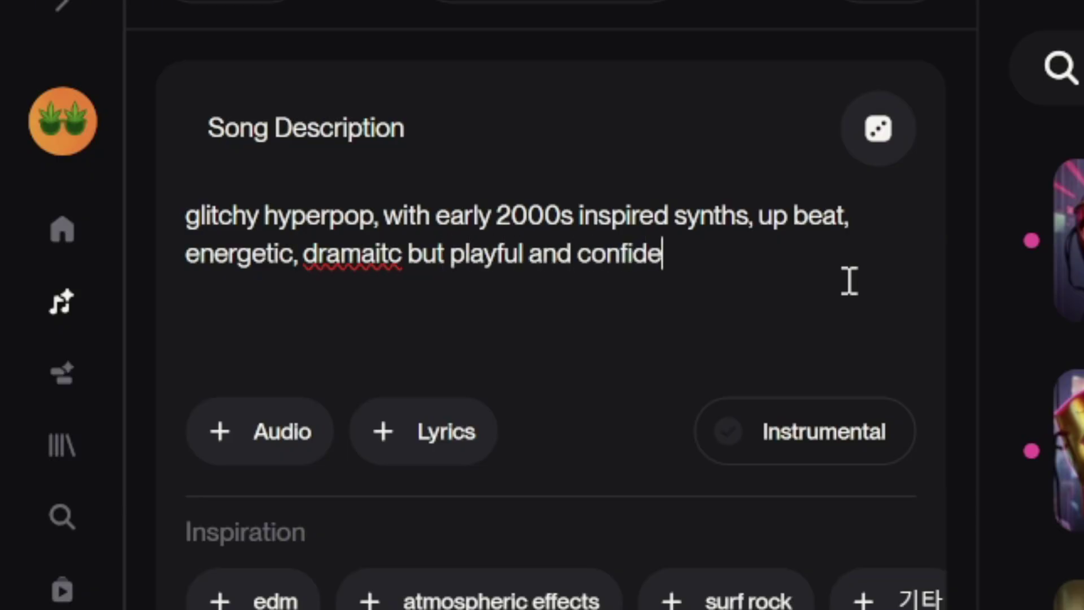
pyautogui.write('rted 808s, bright c')
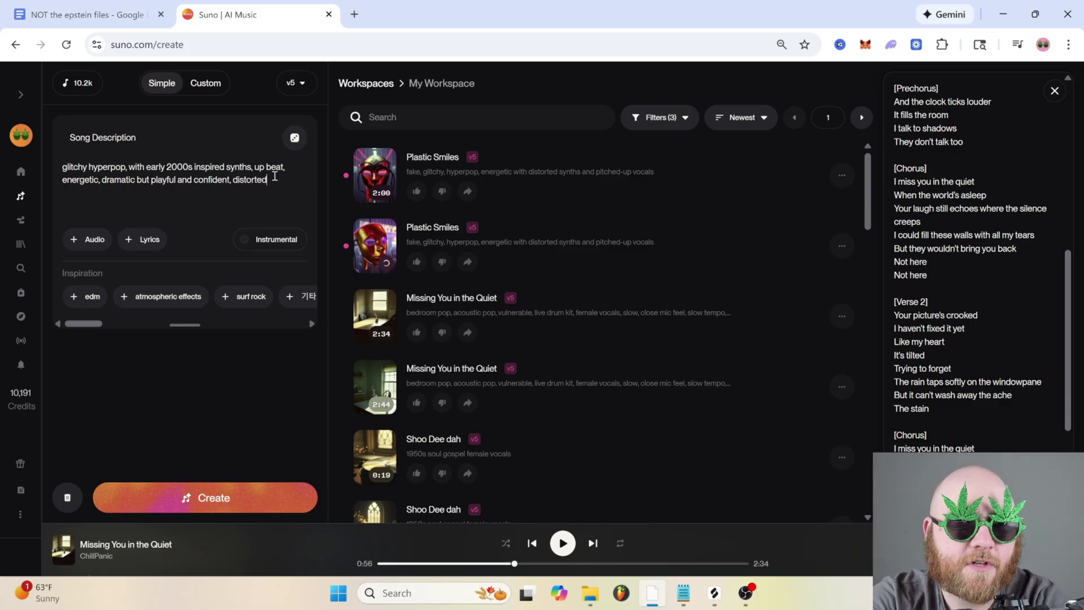
pyautogui.write('atch')
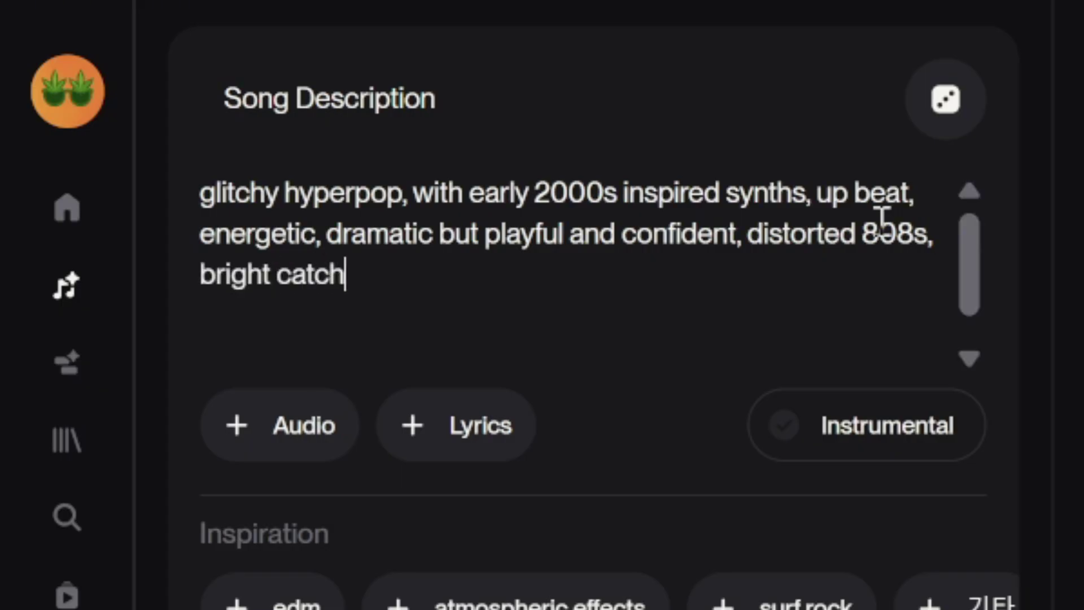
pyautogui.write('y synths, vocal chop fx, and glitchy hard hitt')
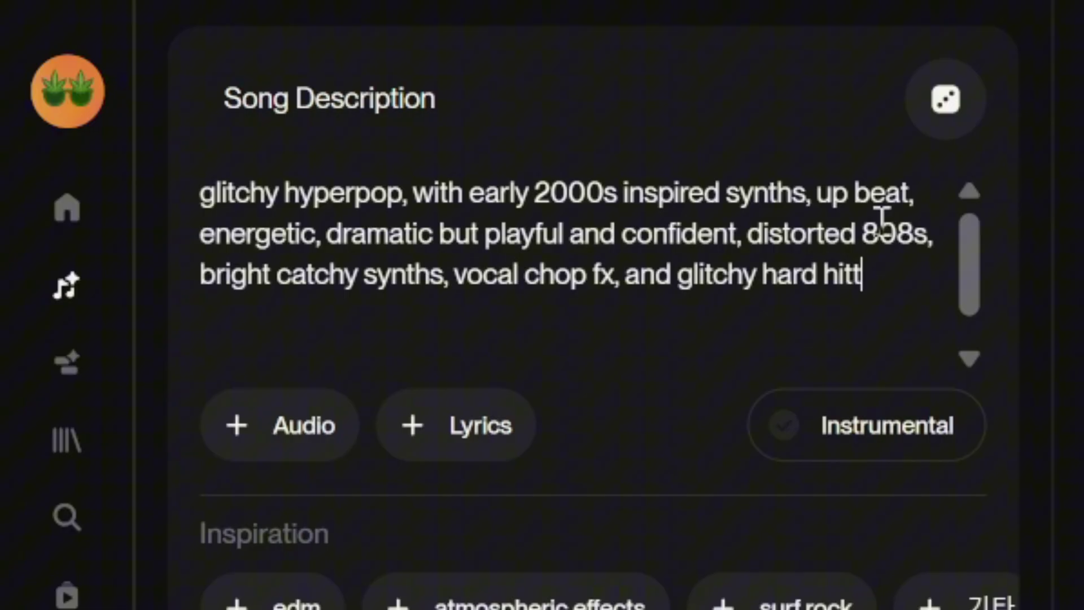
pyautogui.write('ing drums,')
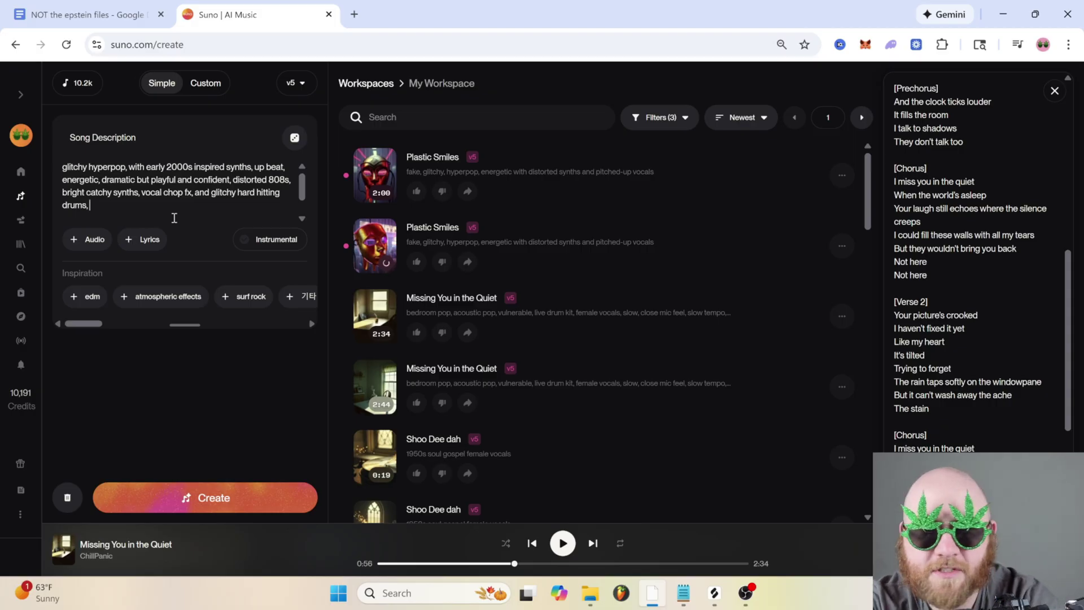
pyautogui.write(' pitch shifted ')
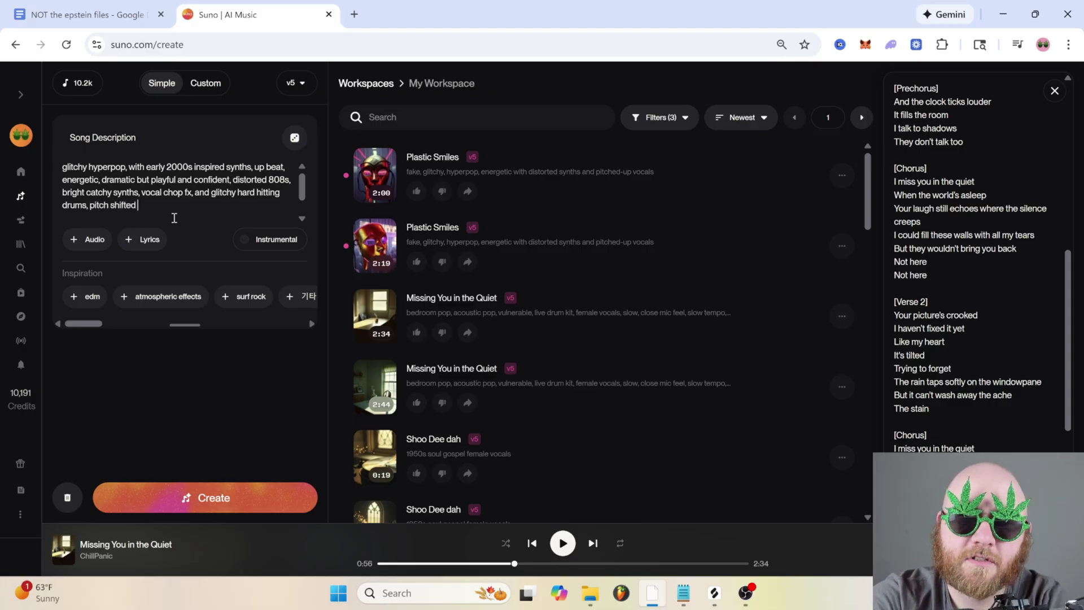
pyautogui.write('female vocals, heavy aut')
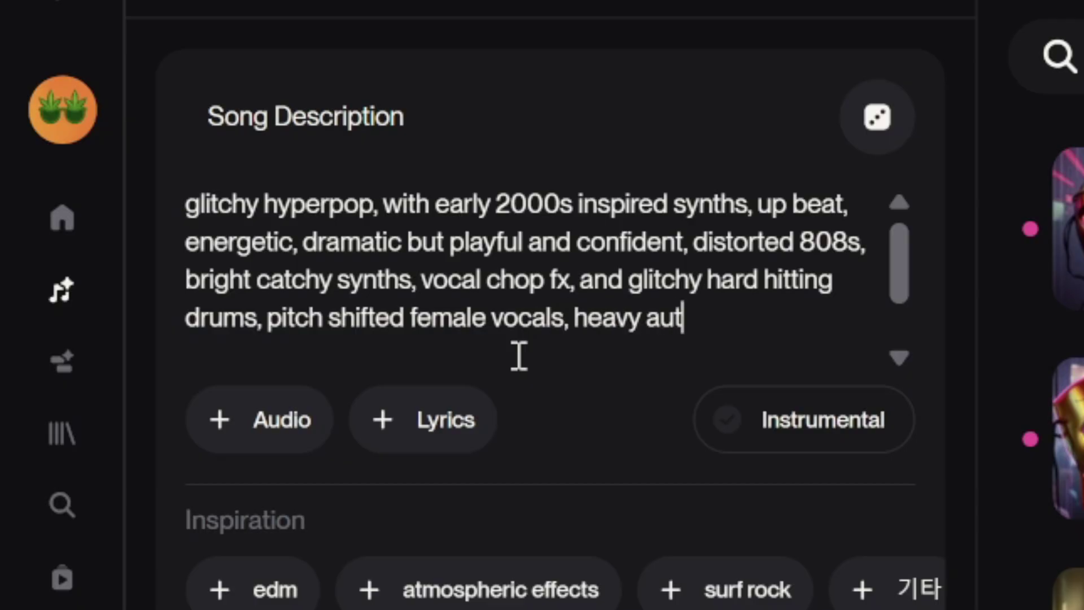
pyautogui.write('otune, confident delivery')
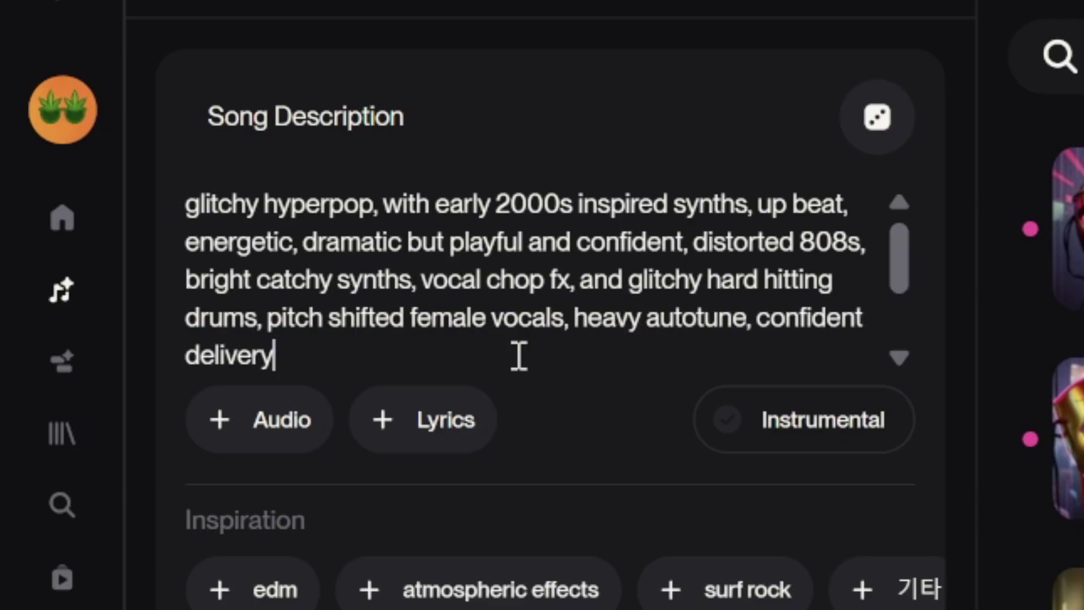
pyautogui.write(', fast rhythnmes')
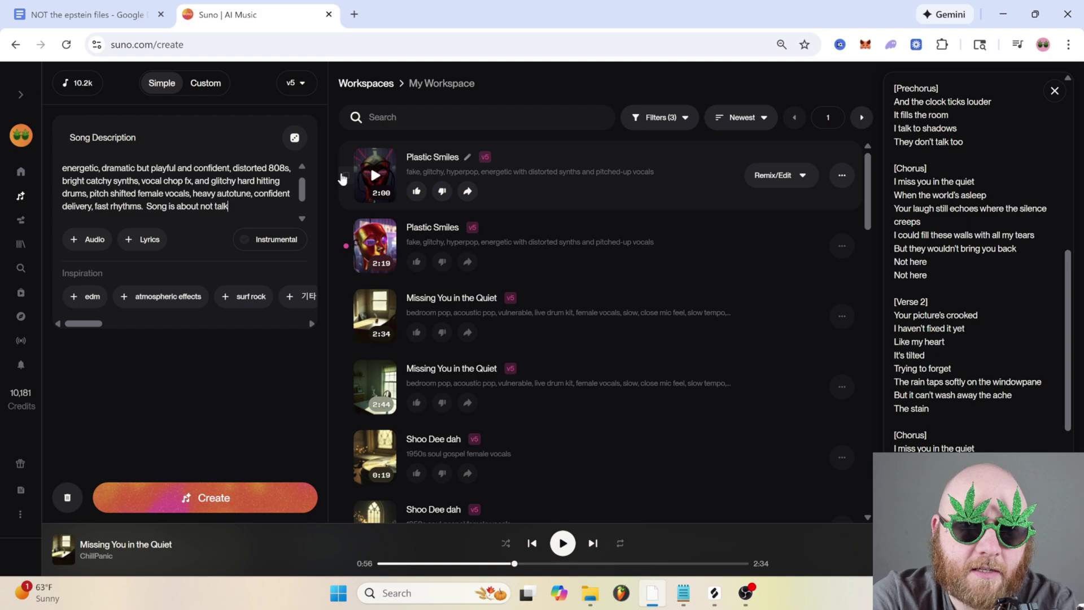
pyautogui.write('ing to fake frie')
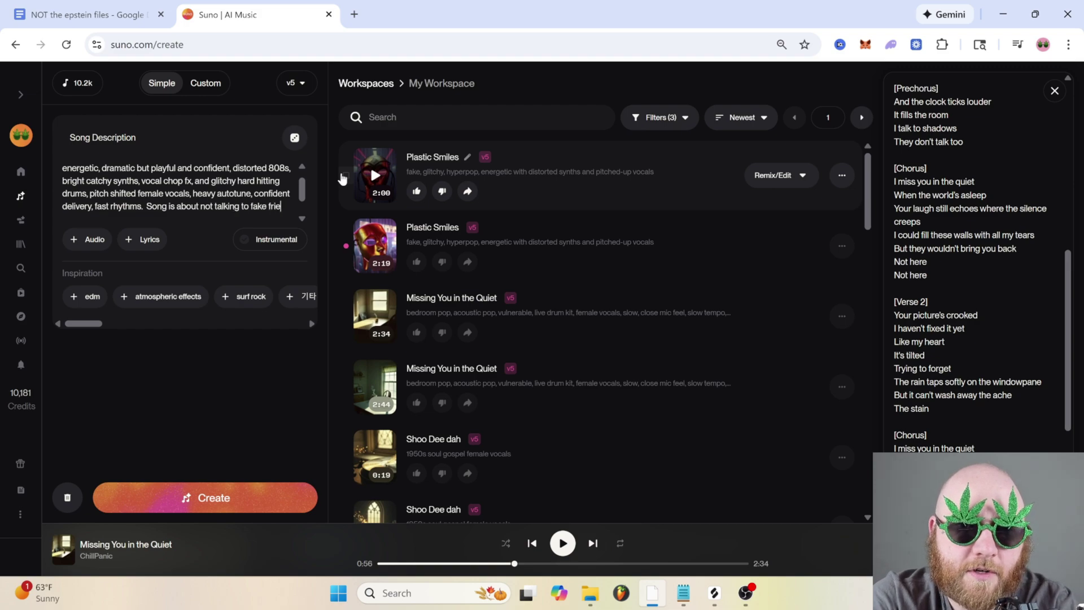
pyautogui.write('nds anymore.')
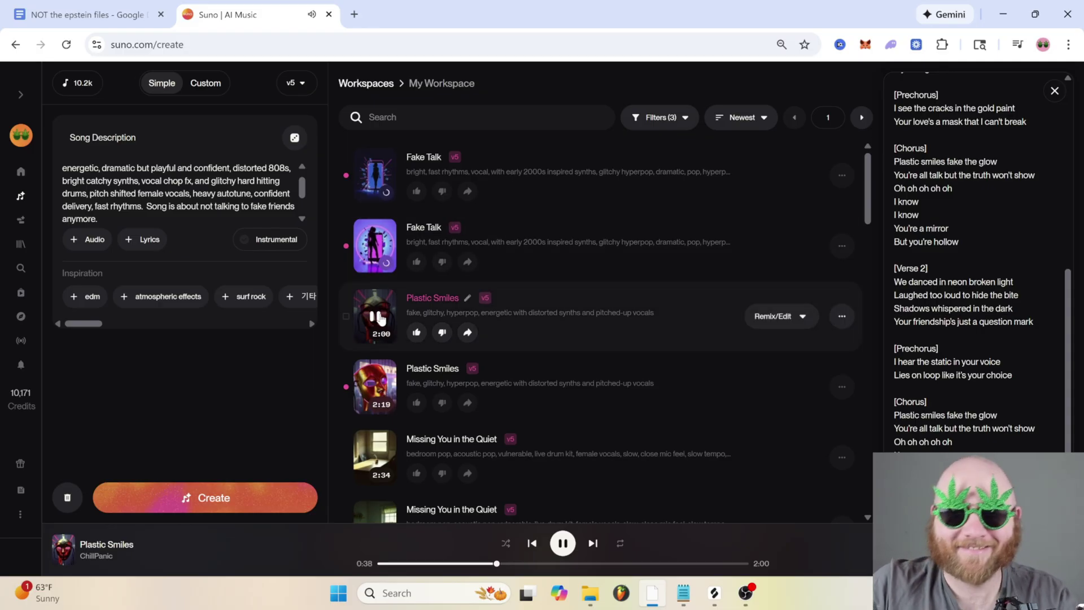
# Pause Plastic Smiles and play the newest Fake Talk track
pyautogui.click(377, 318)
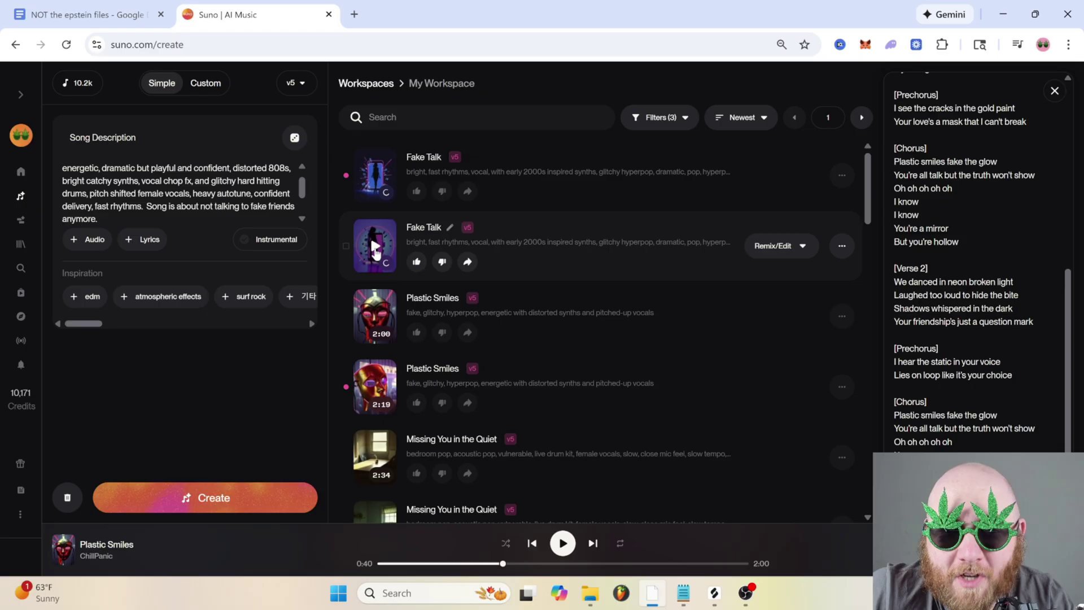
pyautogui.click(376, 248)
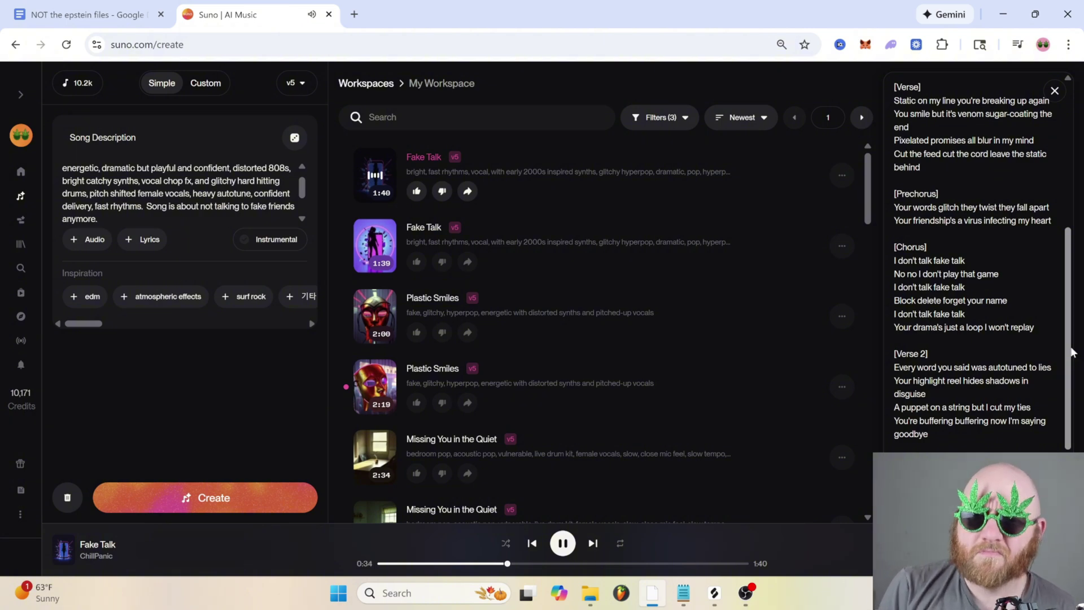
# Pause Fake Talk and switch song creation to Custom mode
pyautogui.click(557, 563)
pyautogui.click(563, 543)
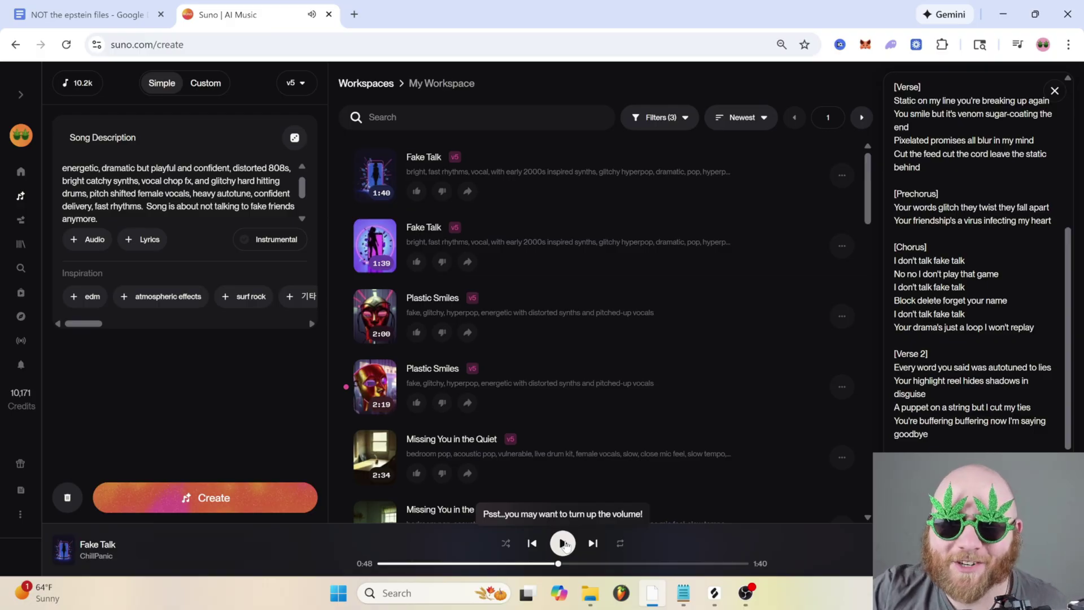
pyautogui.click(205, 83)
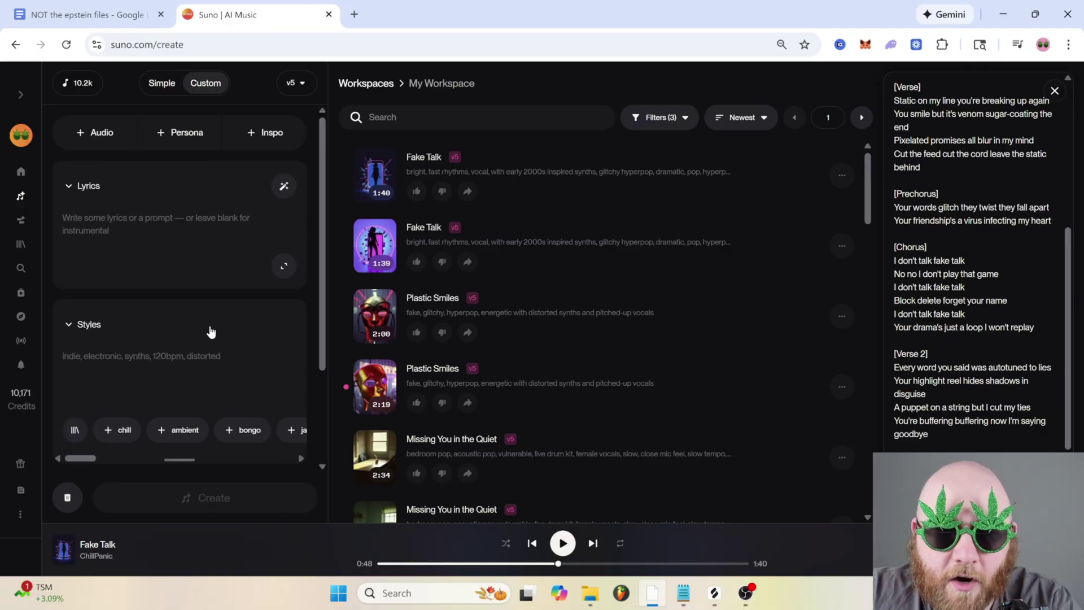
pyautogui.click(162, 85)
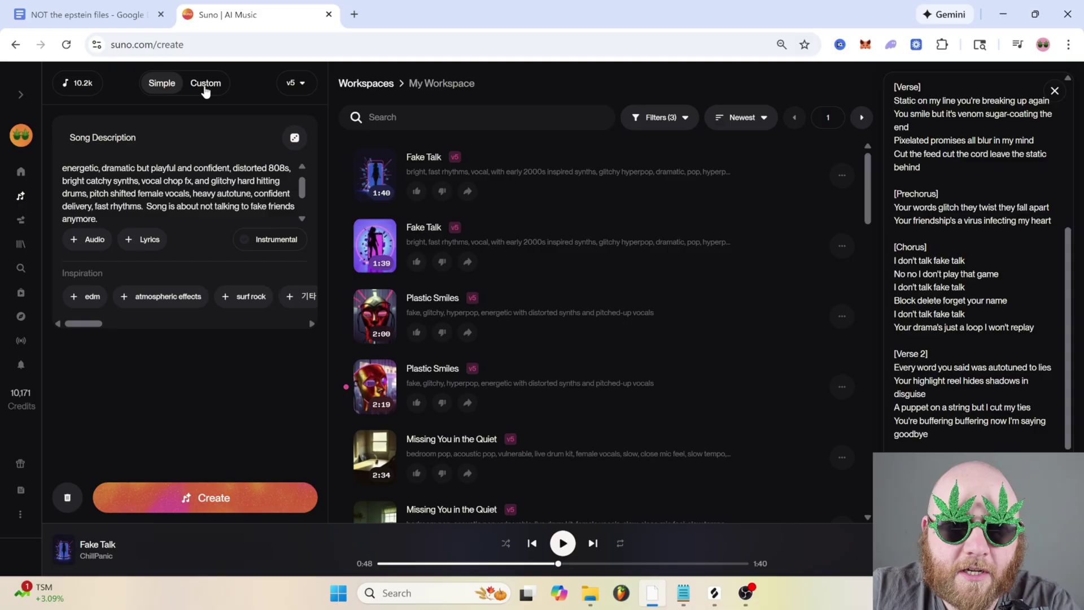
pyautogui.click(205, 85)
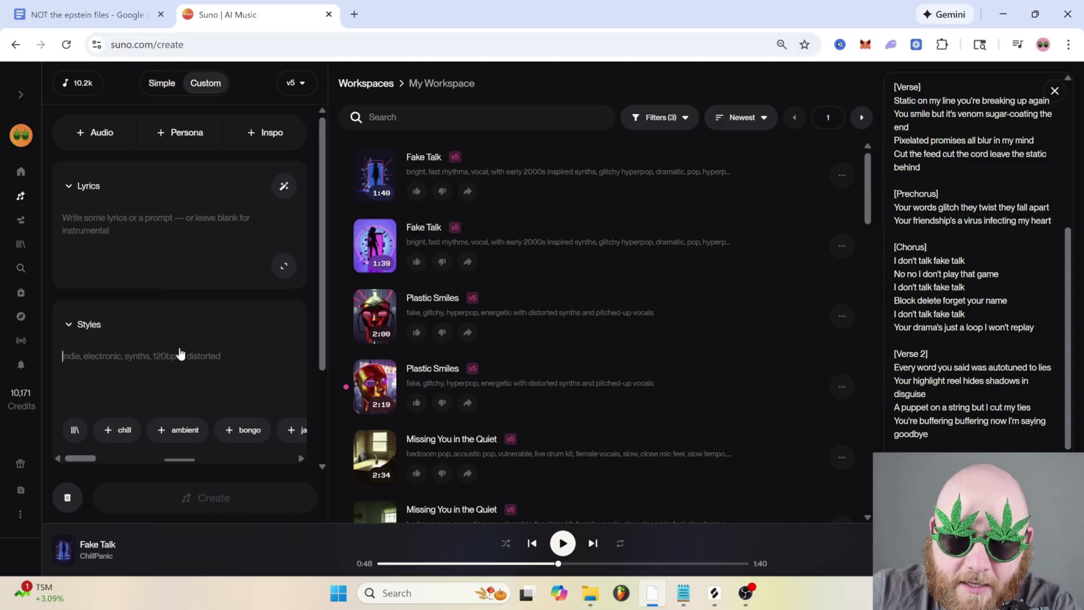
pyautogui.scroll(-2, 200, 329)
# Enter pop punk, punk rock, uplifting, party vibe, electric guitar, belted styles, correcting 'uplifting'
pyautogui.click(249, 284)
pyautogui.write('p')
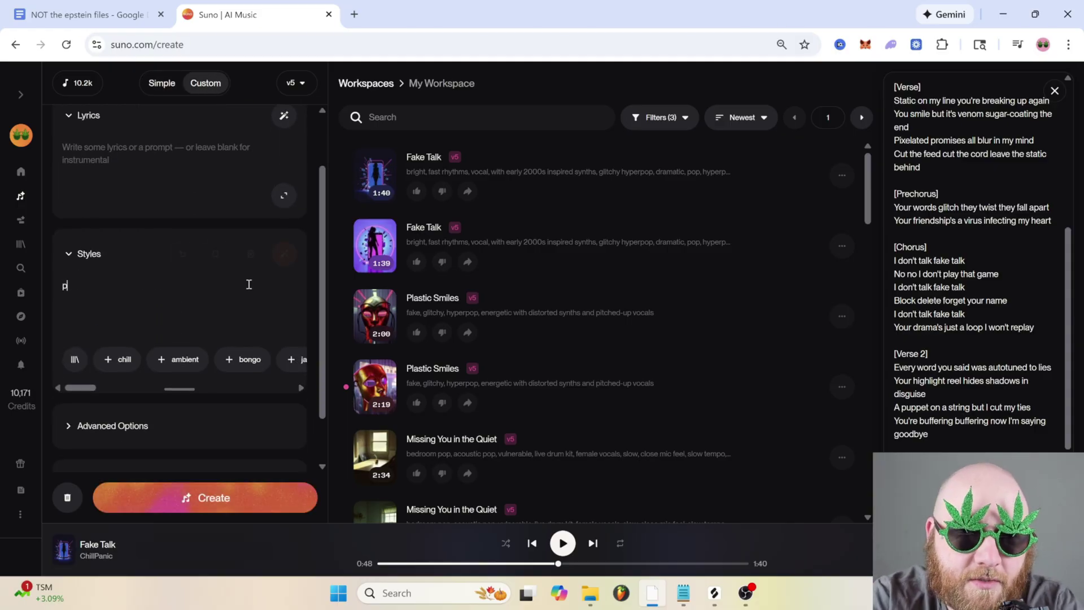
pyautogui.write('op punk, punk rock, post punk, upliftng')
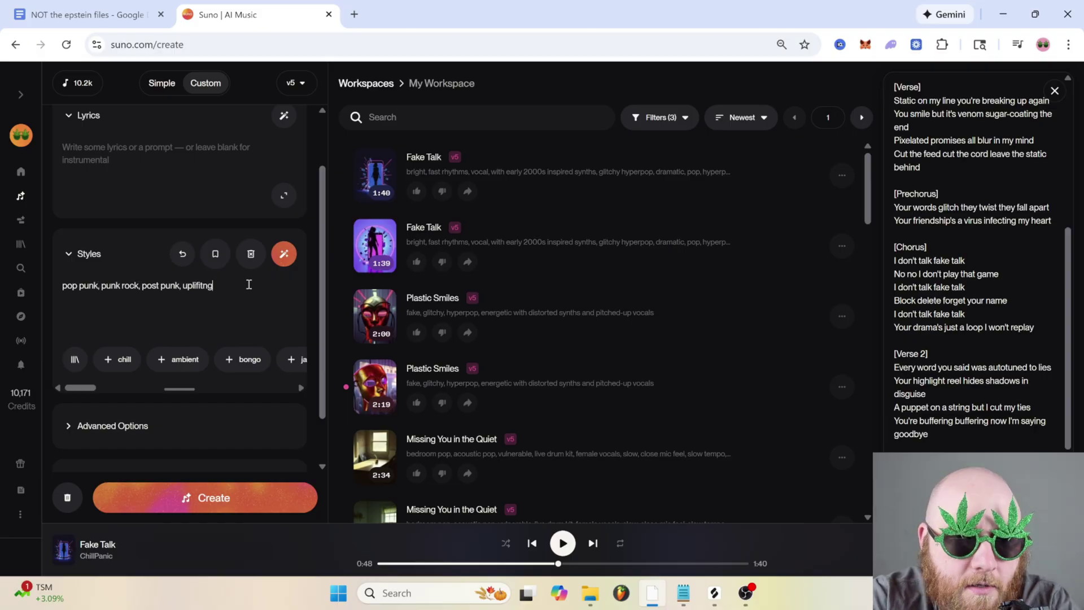
pyautogui.write(', party vibe, summer time,')
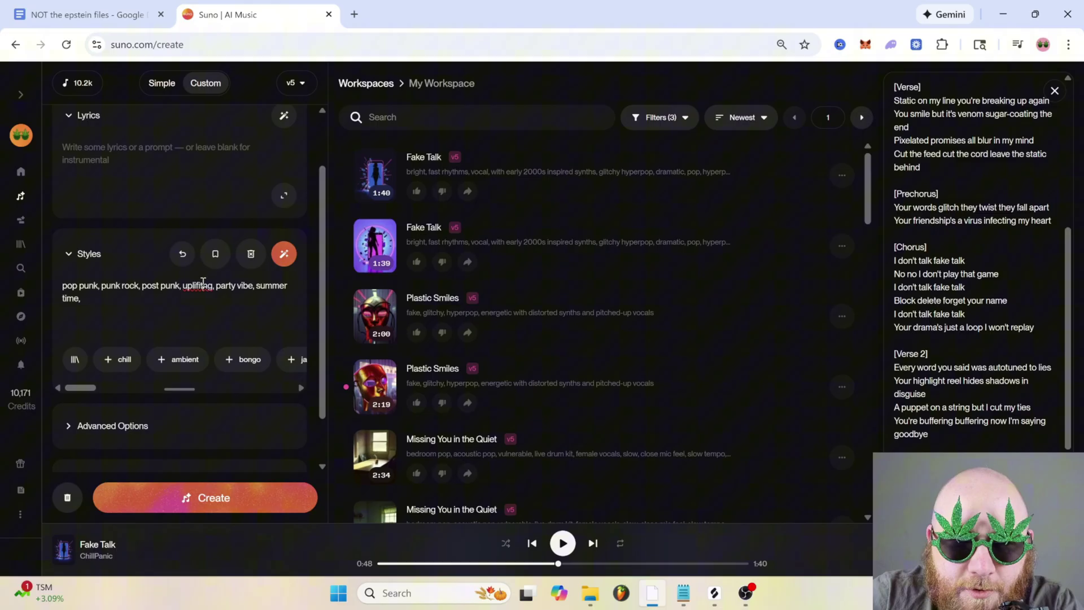
pyautogui.rightClick(203, 284)
pyautogui.click(261, 291)
pyautogui.write('fast paced, electric guitar, ')
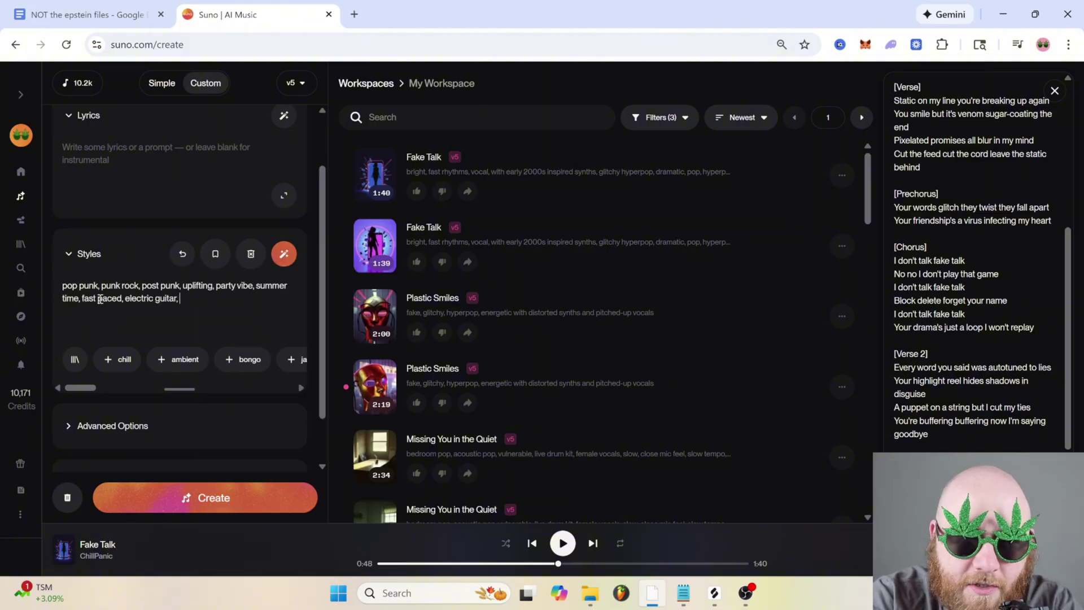
pyautogui.write('live drum kit, rock bass')
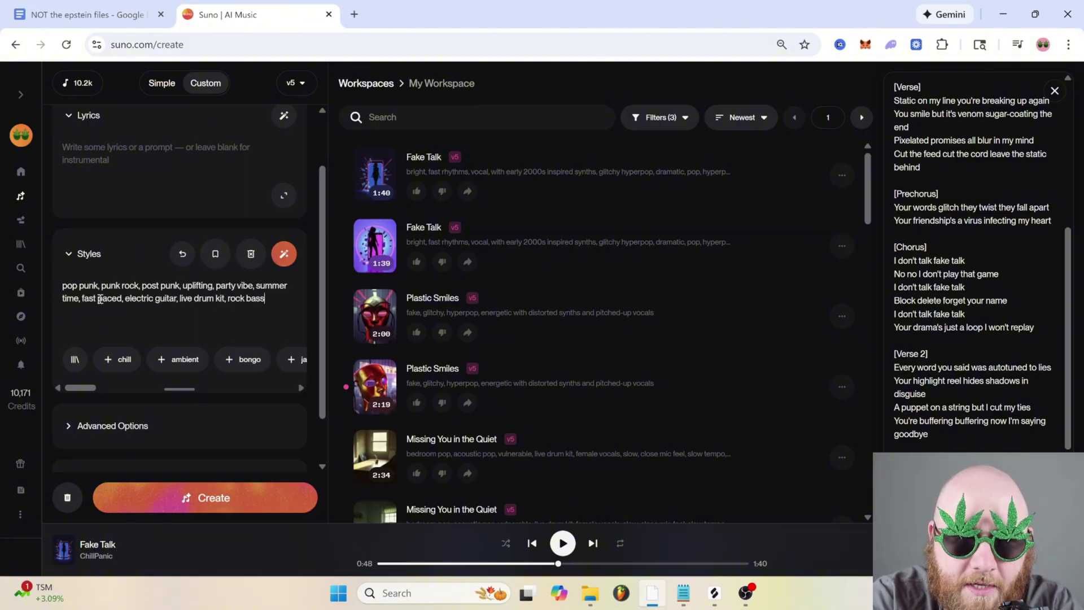
pyautogui.write(', whiney')
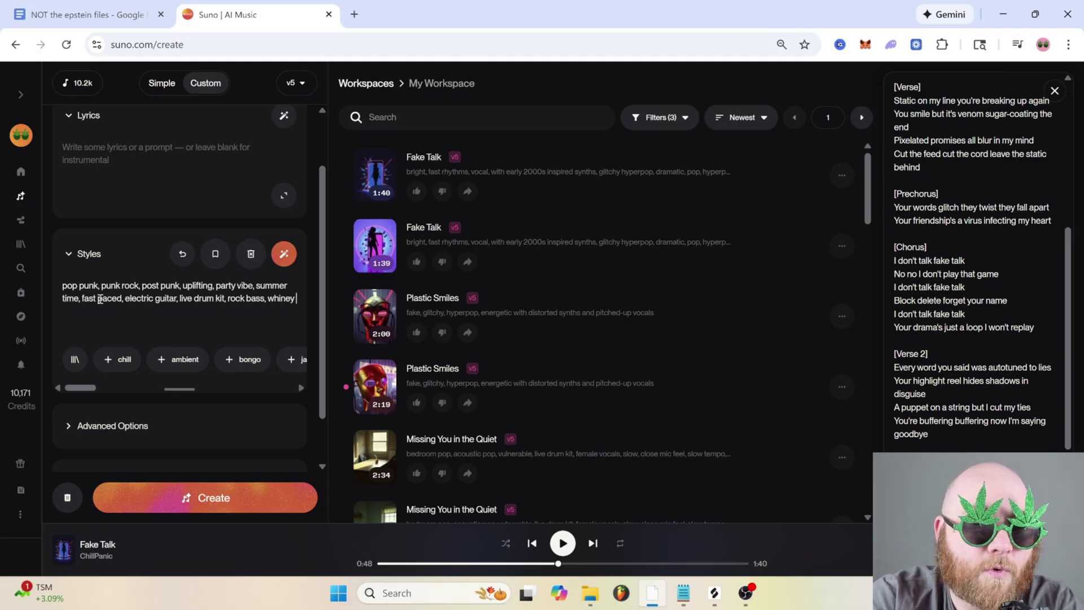
pyautogui.write(', belted angsty')
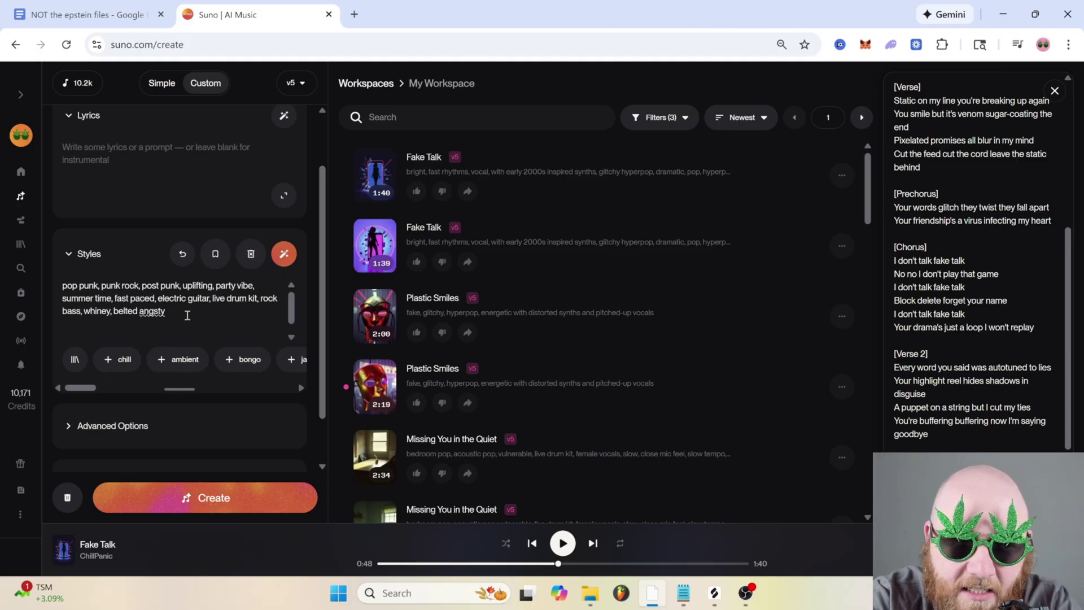
# Start [Verse 1] in the lyrics box with 'I saw you with that guy amanda,' and two more lines
pyautogui.click(169, 164)
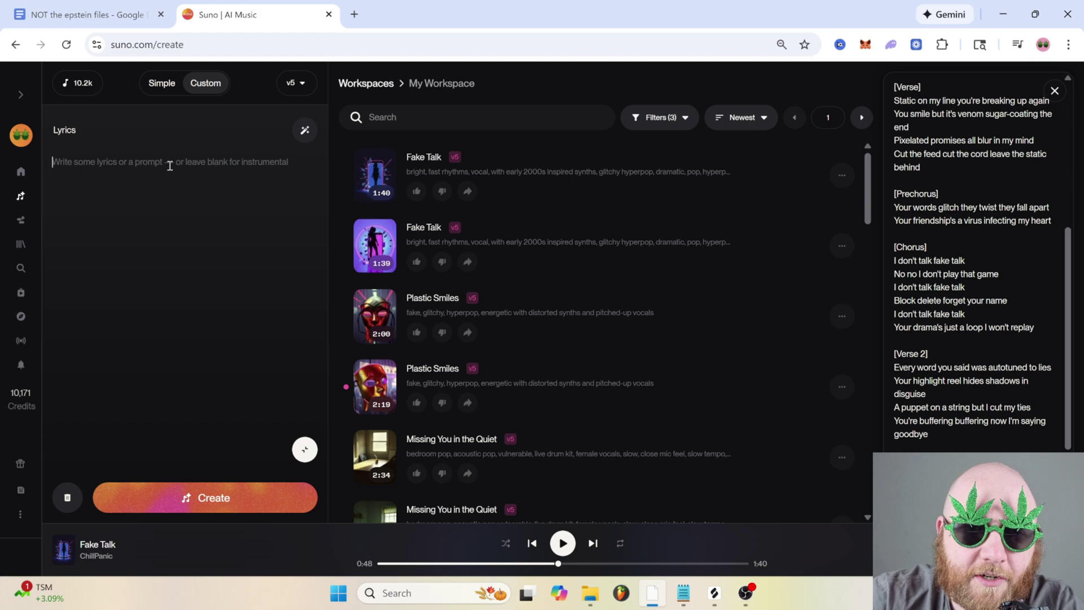
pyautogui.click(306, 134)
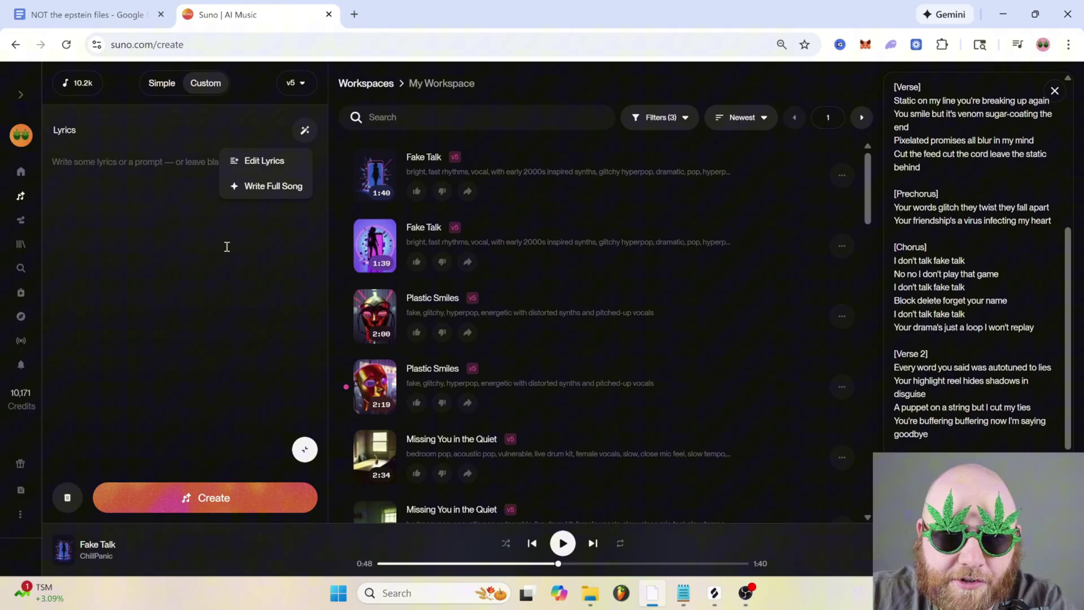
pyautogui.click(164, 198)
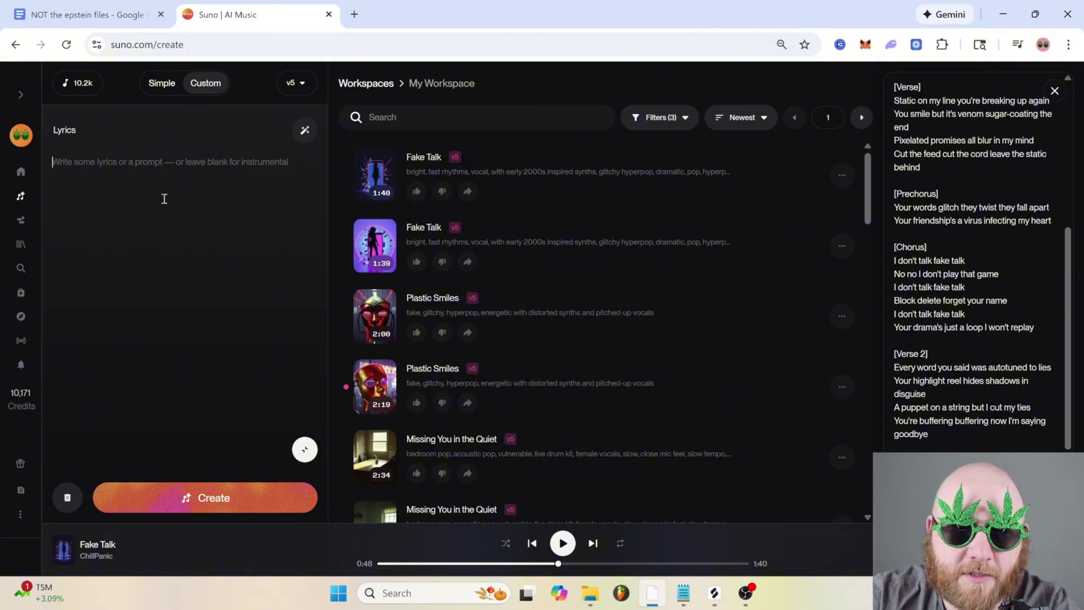
pyautogui.write('[Verse 1')
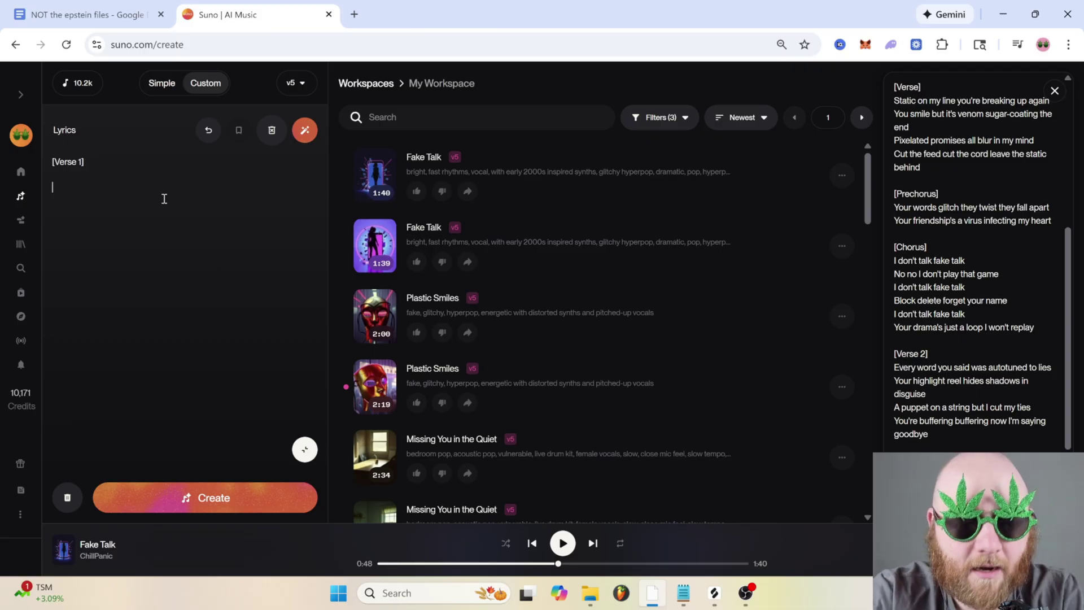
pyautogui.write('I saw you with t')
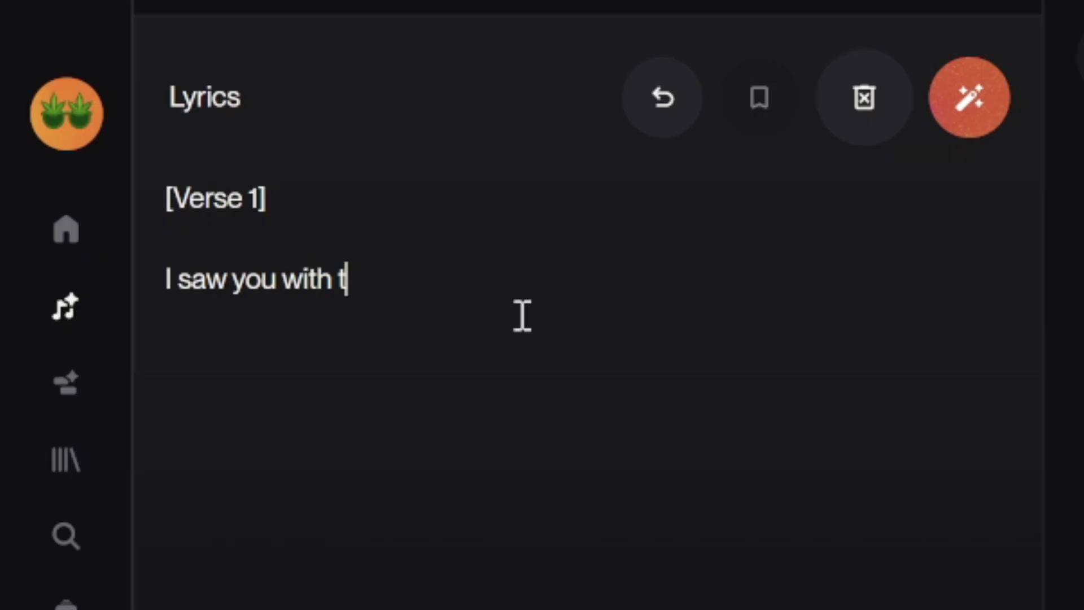
pyautogui.write('hat guy amanda,')
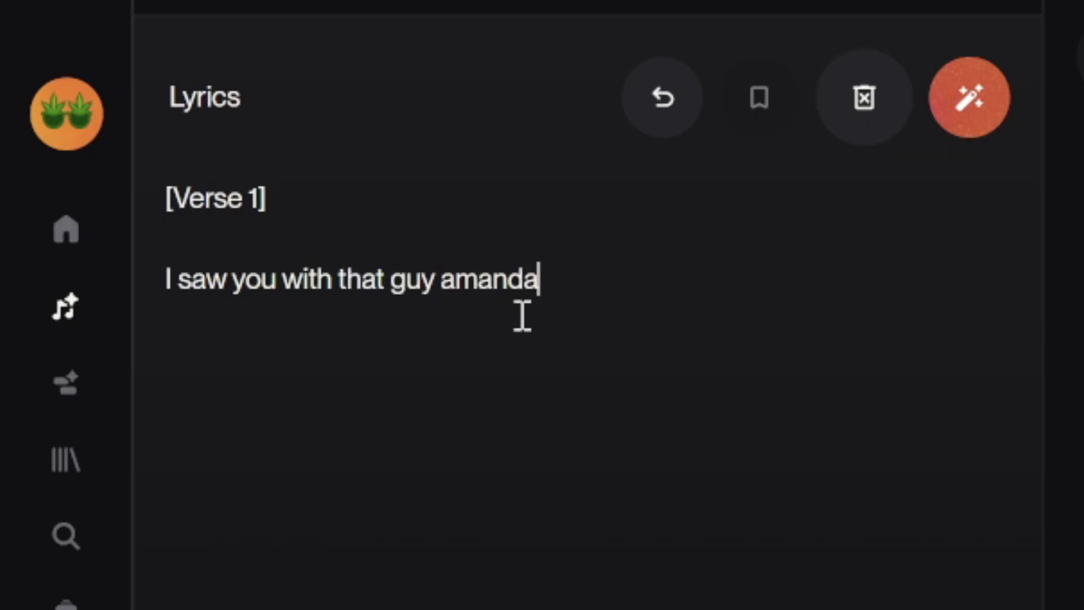
pyautogui.press('Return')
pyautogui.write("Now I'm wishin I was the mand")
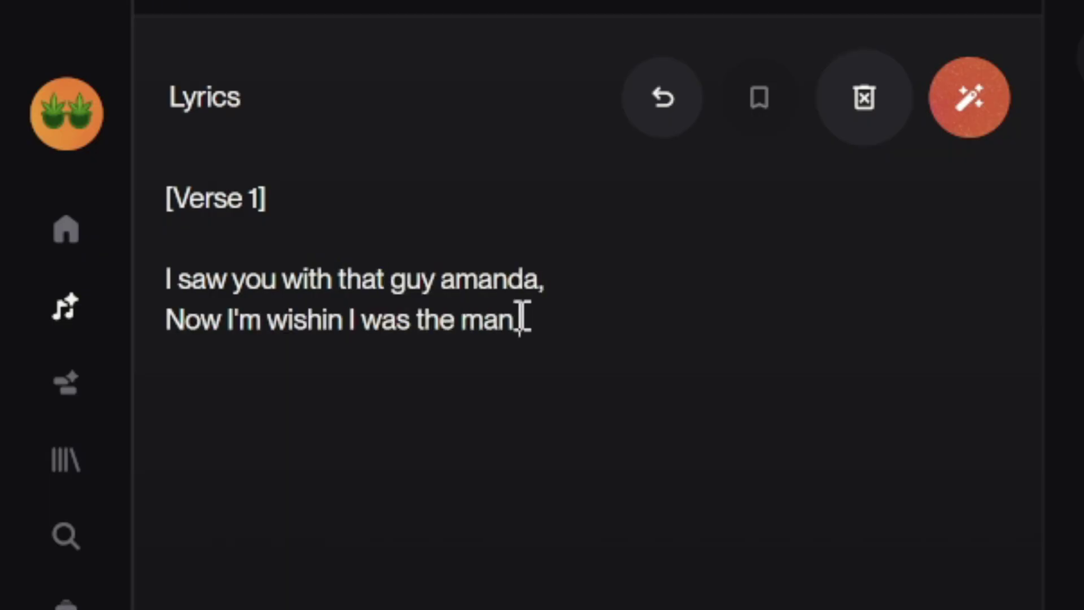
pyautogui.write('a,')
pyautogui.press('Return')
pyautogui.write('Be the one ins')
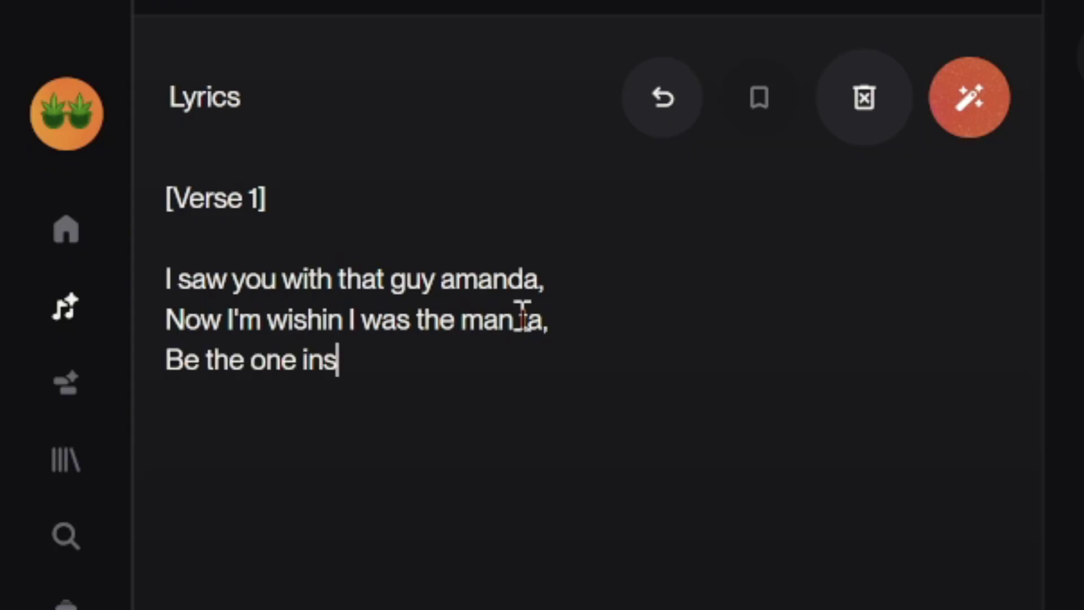
pyautogui.write('ide your van again,')
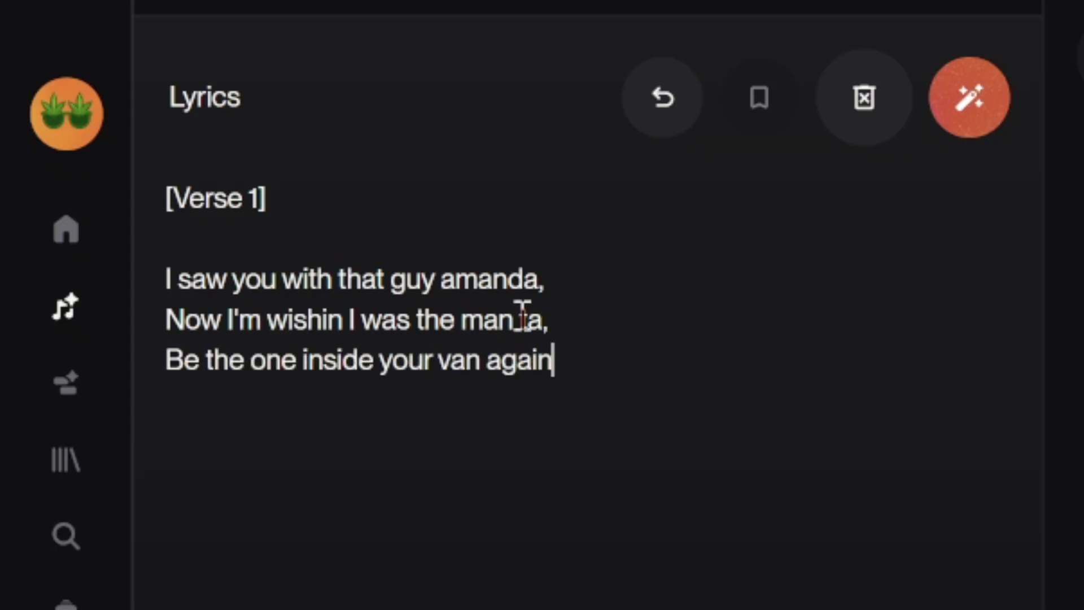
# Finish Verse 1 with the 'pull you have', 'got a pool' and 'never gonna see me again' lines
pyautogui.press('Return')
pyautogui.write("I've been runnin from y")
pyautogui.press('BackSpace')
pyautogui.write('the pull you')
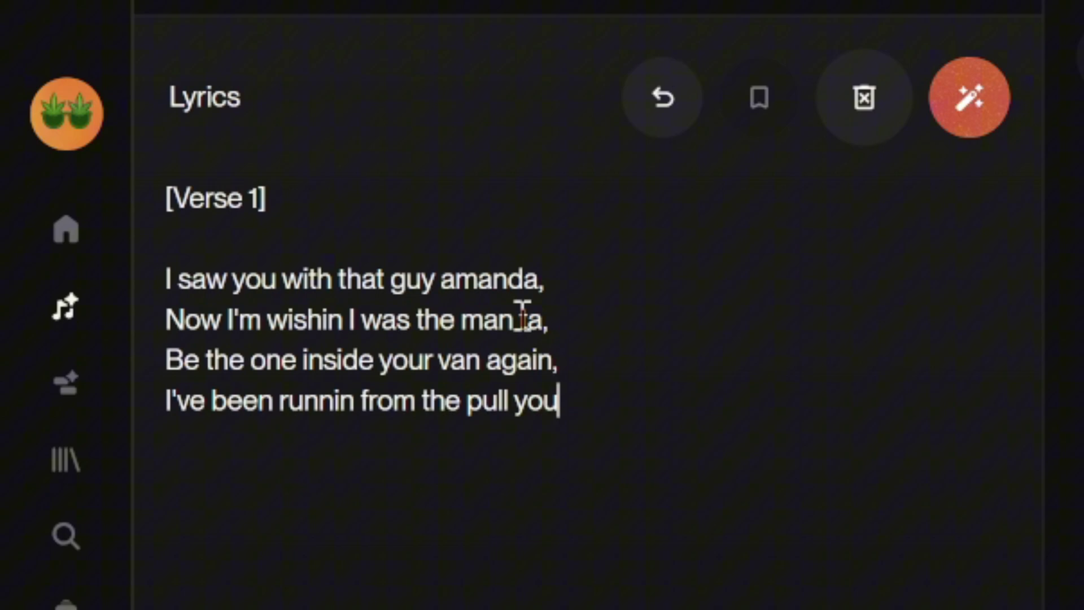
pyautogui.write(' have,')
pyautogui.press('Return')
pyautogui.write('But I got a po')
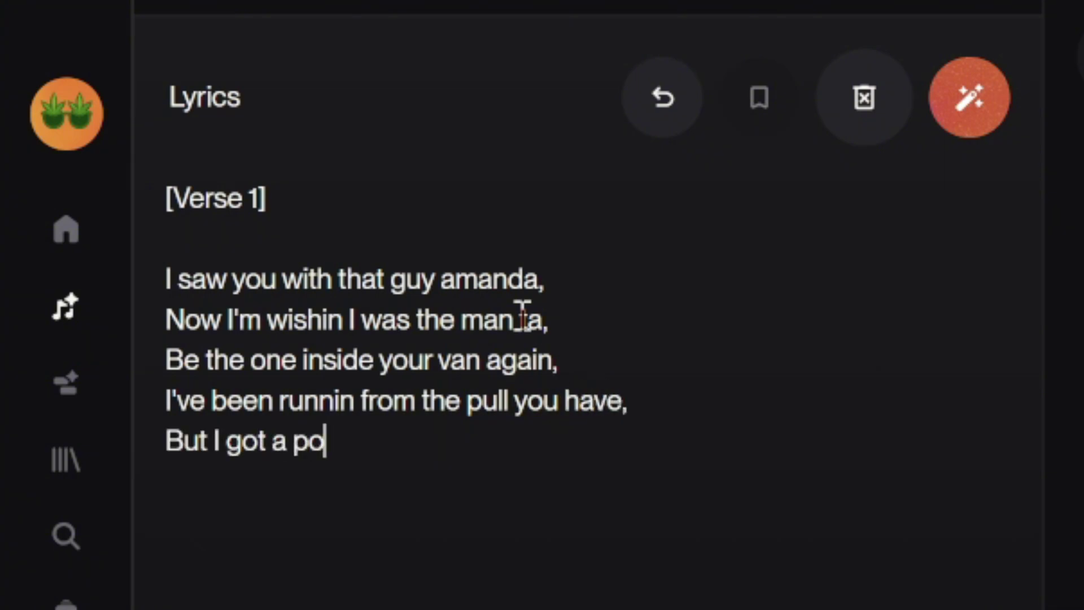
pyautogui.write("ol so I'm not sad,")
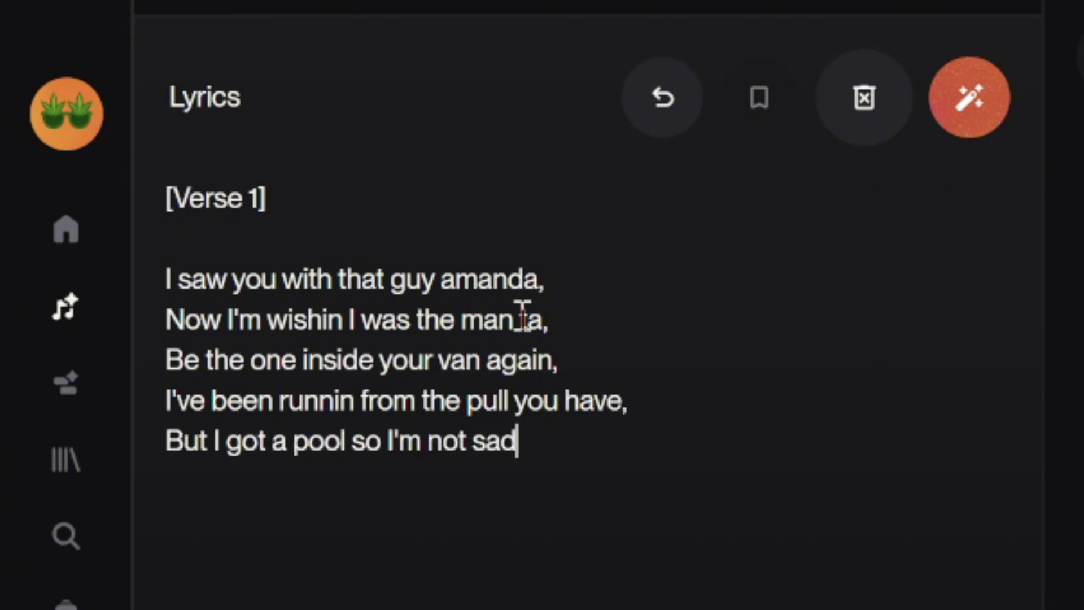
pyautogui.press('Return')
pyautogui.write('Oh amand')
pyautogui.press('BackSpace')
pyautogui.press('BackSpace')
pyautogui.press('BackSpace')
pyautogui.press('BackSpace')
pyautogui.write("manda, you're never gonna")
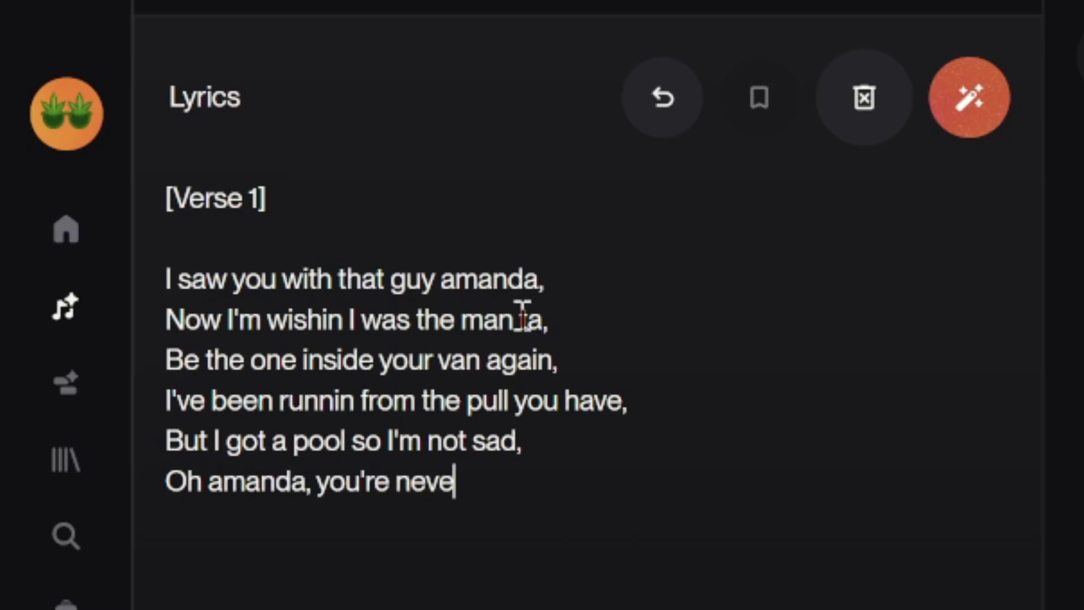
pyautogui.write(' see me again,')
# Add a [Pre Chorus] ('Oh oh oh no way, You're never gonna get it,') and paste the six-line Chorus
pyautogui.press('Return')
pyautogui.press('Return')
pyautogui.write('[Pre Chors')
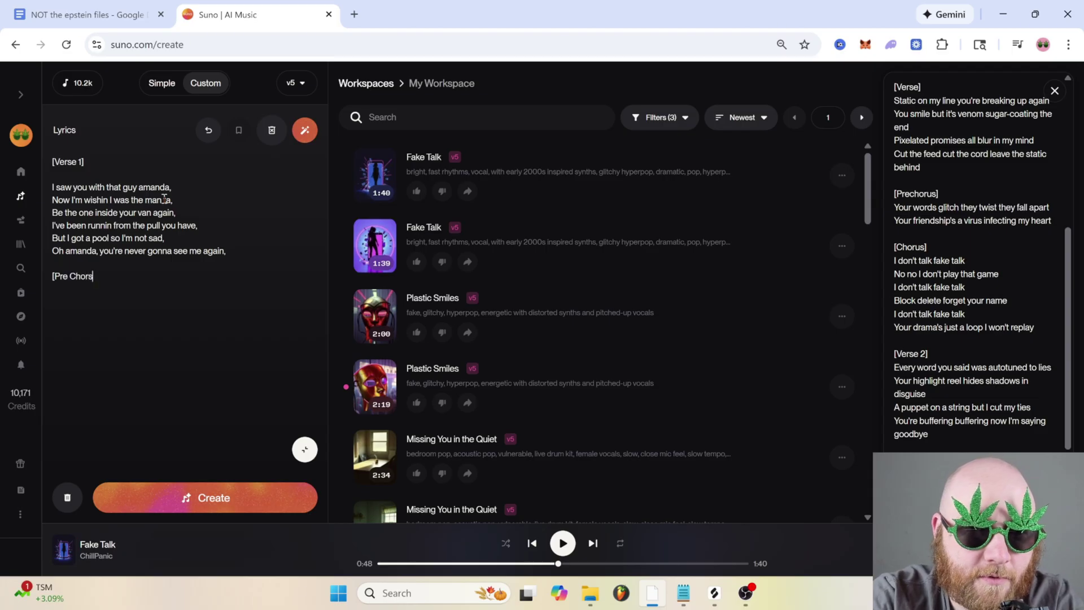
pyautogui.press('BackSpace')
pyautogui.write('us]')
pyautogui.press('Return')
pyautogui.press('Return')
pyautogui.write('Oh oh oh no wa')
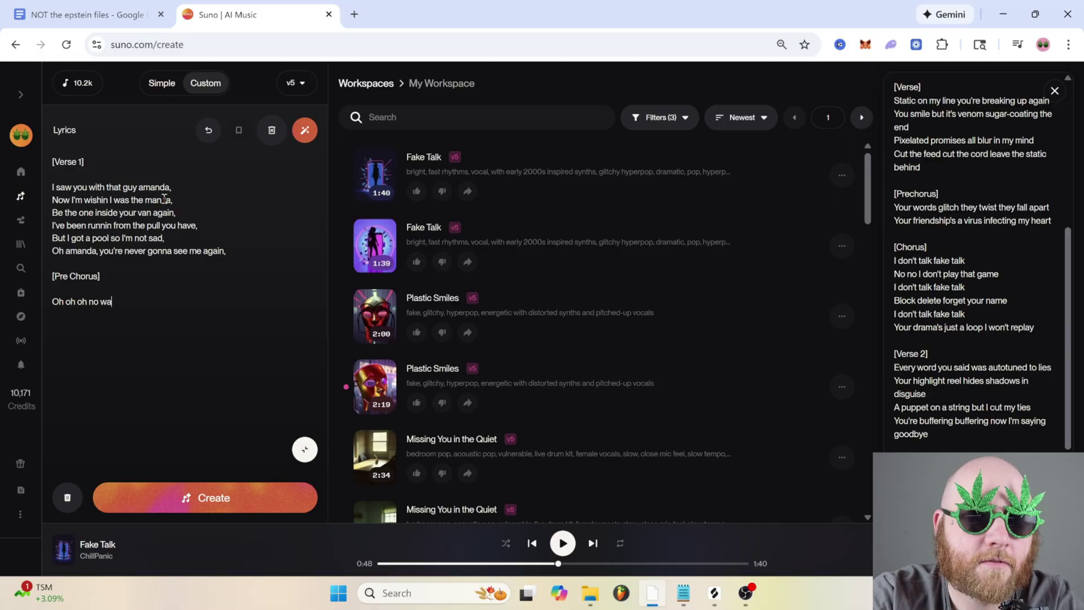
pyautogui.write('y,')
pyautogui.press('Return')
pyautogui.write("You're never gonna get it")
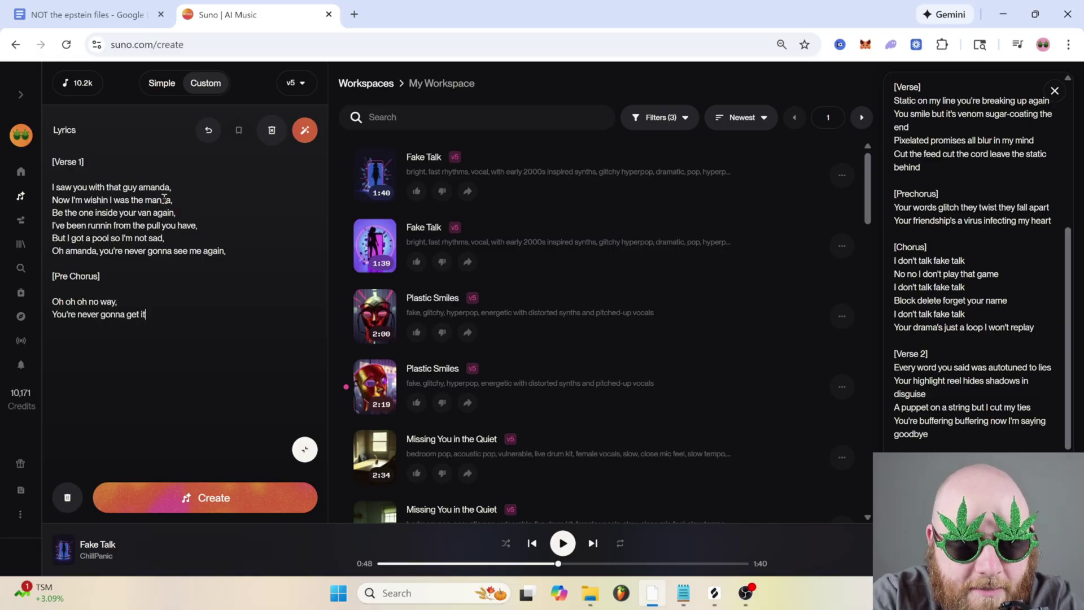
pyautogui.write(',')
pyautogui.press('Return')
pyautogui.press('Return')
pyautogui.write("[Chorus]  Amanda don't get love, Cause she got an ugly mug, If I see her out in public, I'll pretend that I'm not shook, But inside I know that amanda is a hoe,")
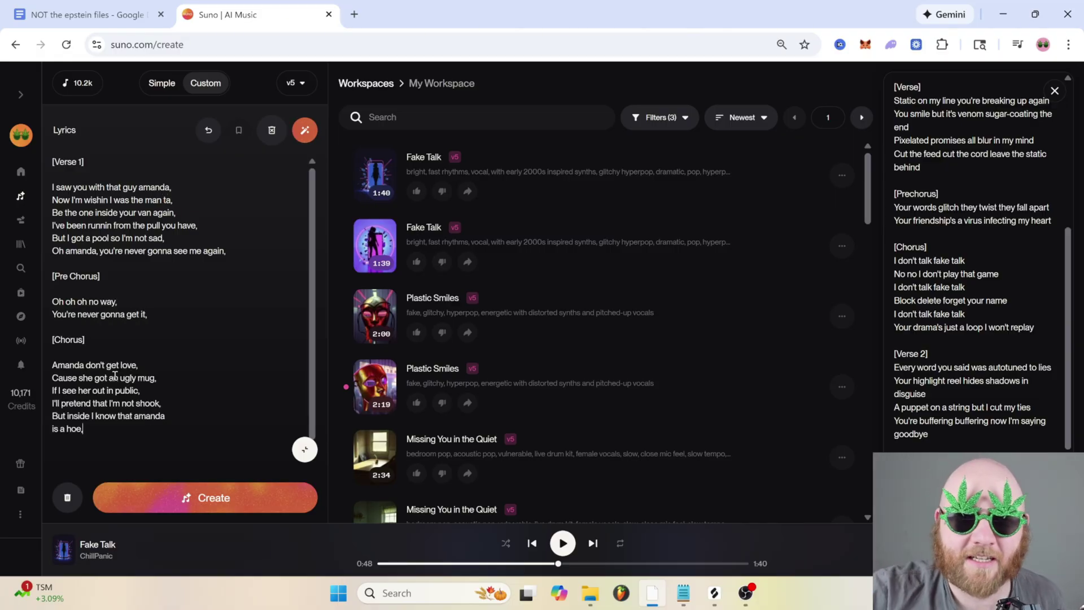
pyautogui.scroll(-1, 121, 247)
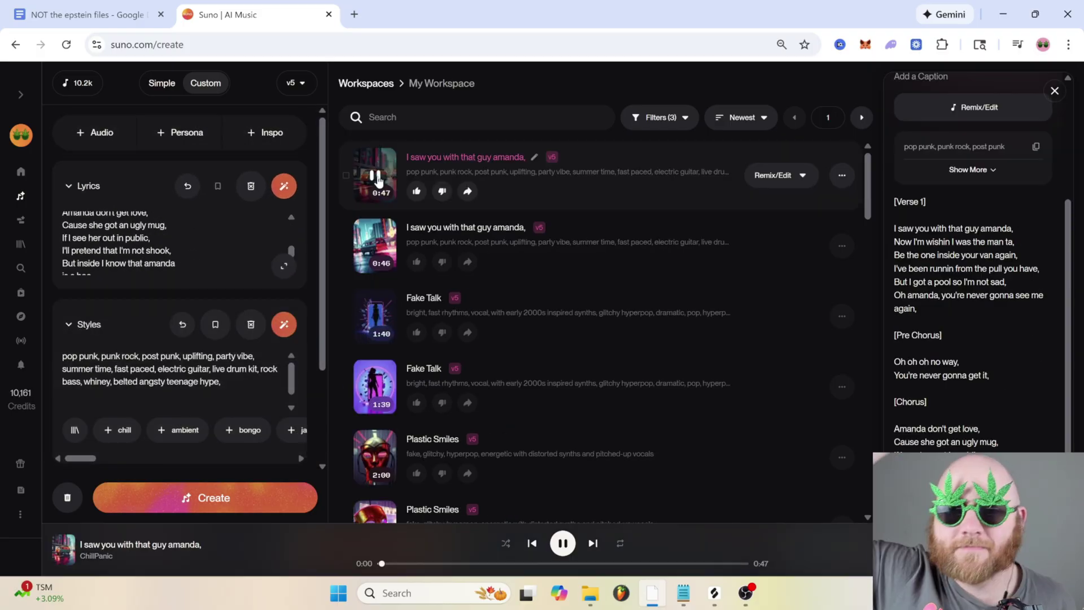
# Generate two pop punk songs from the lyrics and play the first one
pyautogui.click(377, 178)
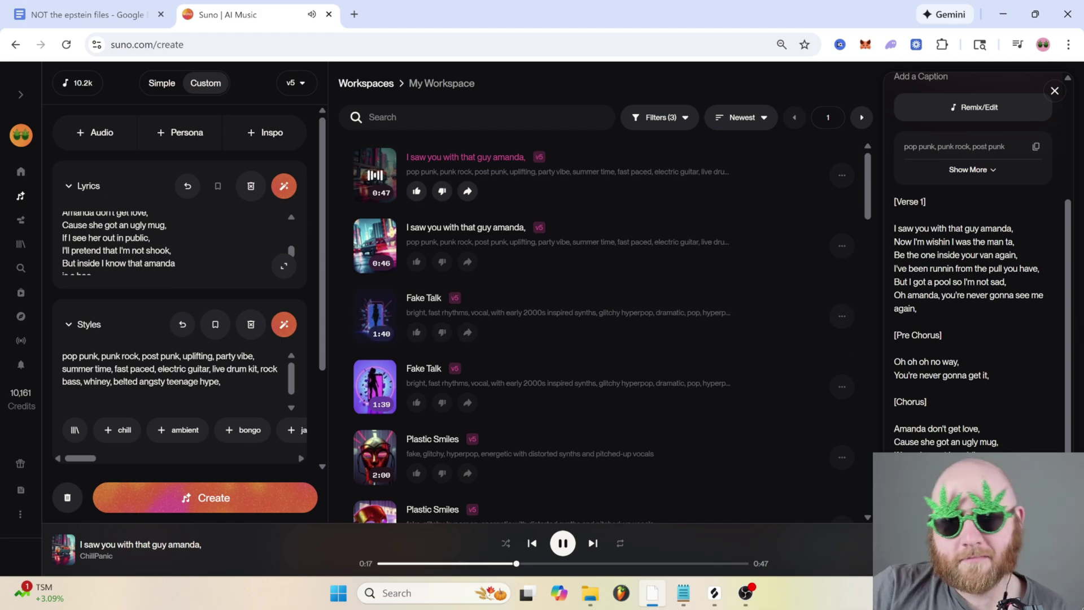
pyautogui.click(746, 596)
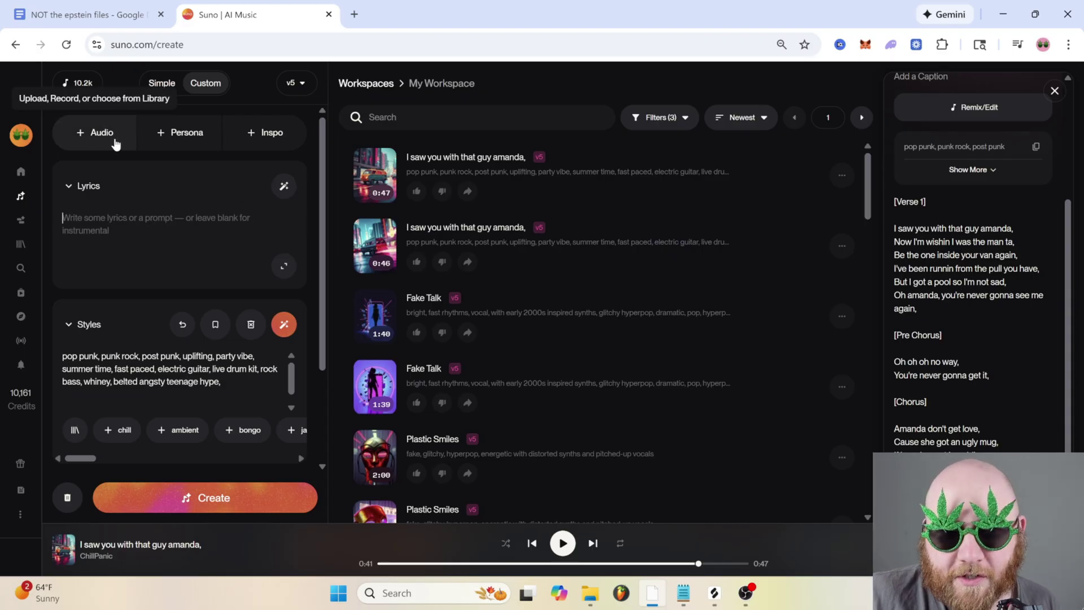
# Record a 21.6-second voice clip from the microphone through + Audio > Record and save it
pyautogui.click(113, 144)
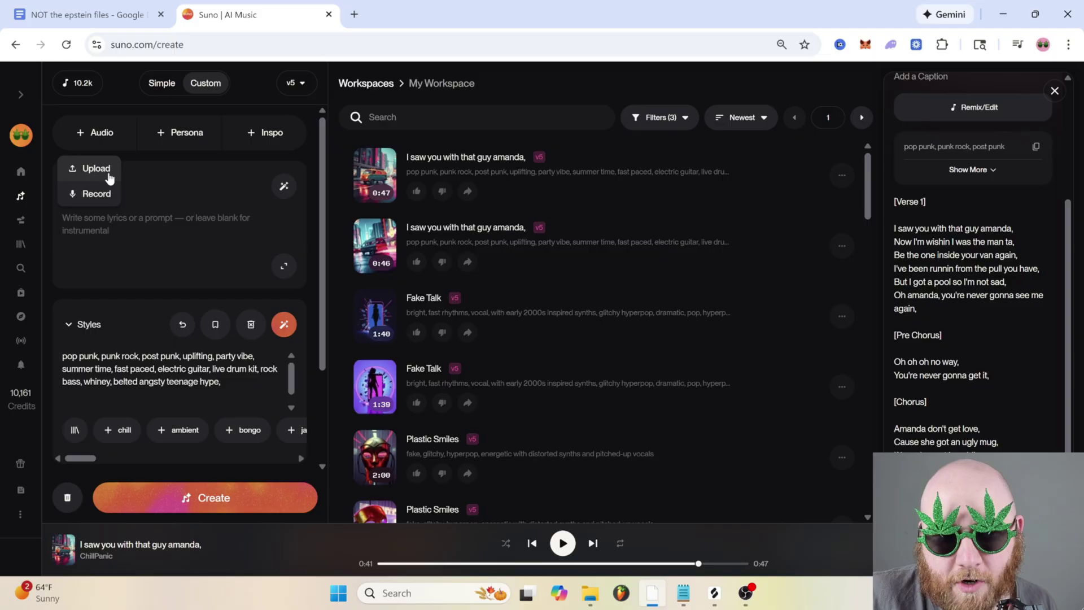
pyautogui.click(170, 229)
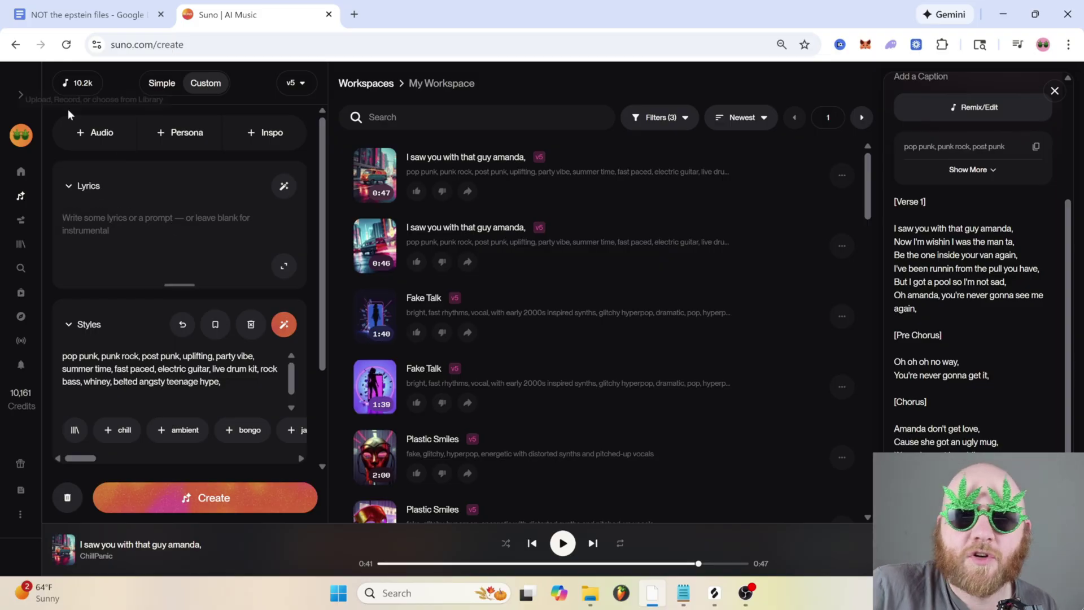
pyautogui.click(102, 148)
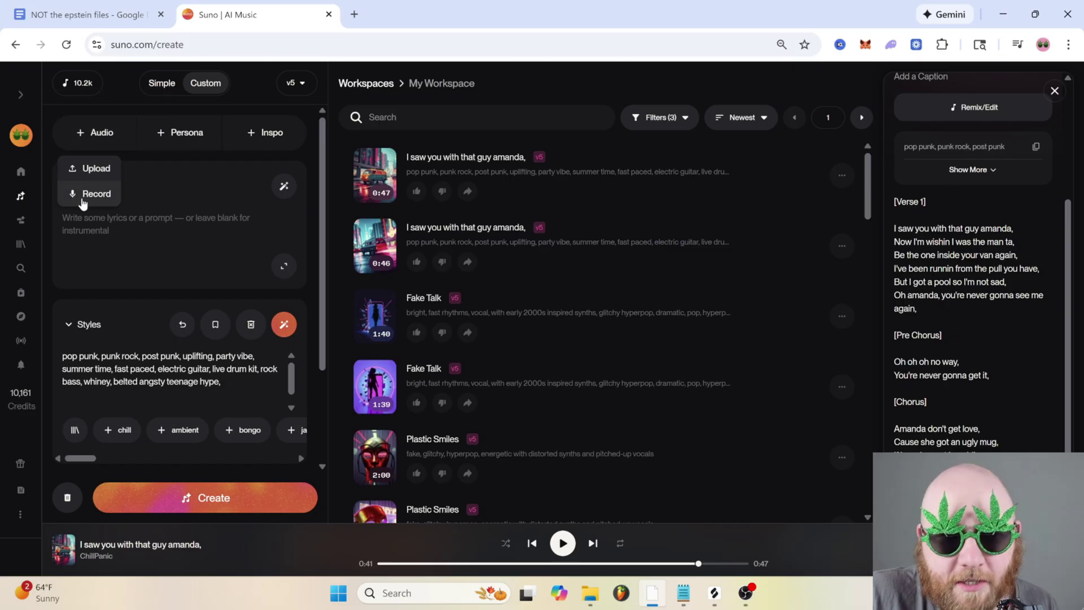
pyautogui.click(84, 195)
pyautogui.click(543, 419)
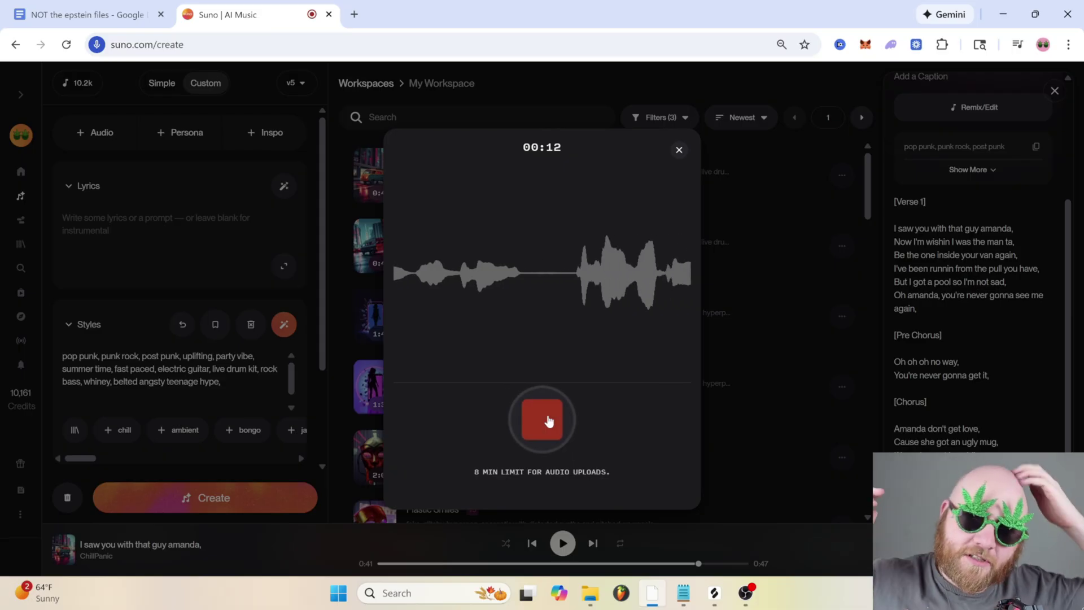
pyautogui.click(549, 421)
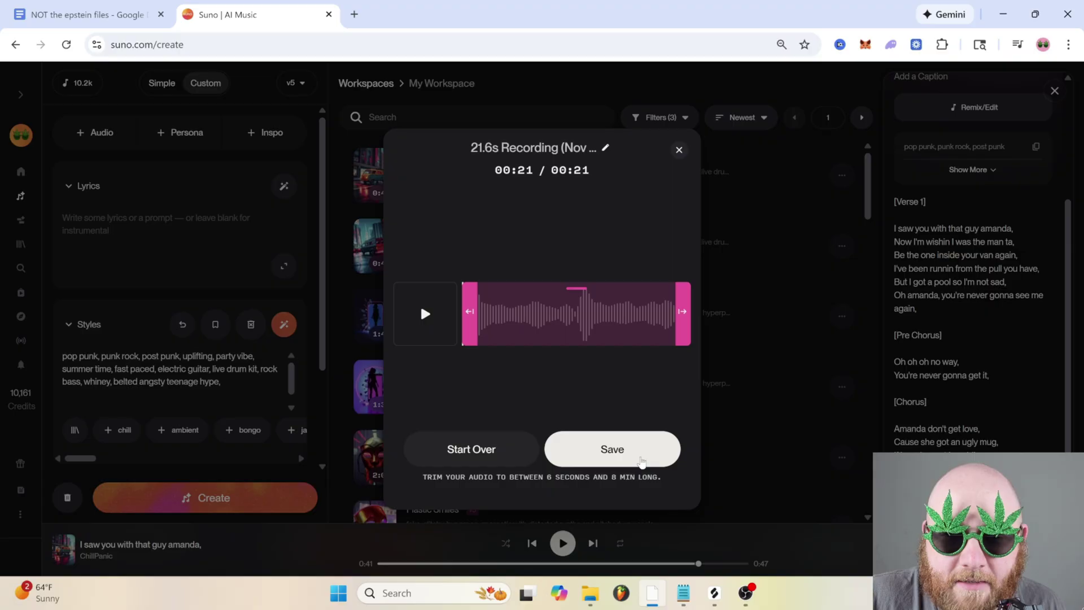
pyautogui.click(642, 461)
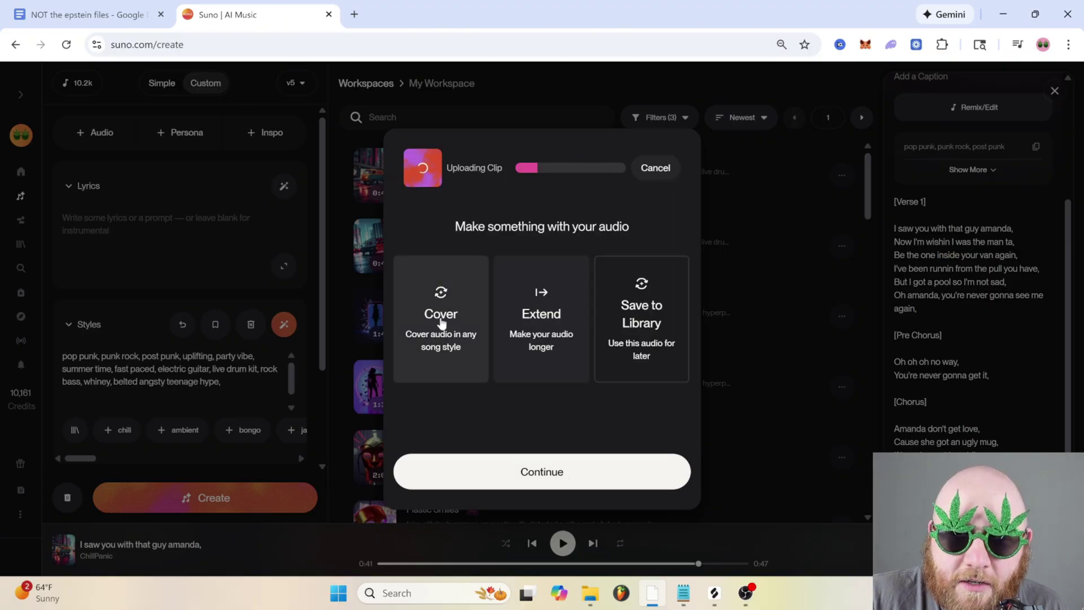
# Attach the 21.6s recording as a Cover and review its lactose-intolerant cheese lyrics
pyautogui.click(503, 480)
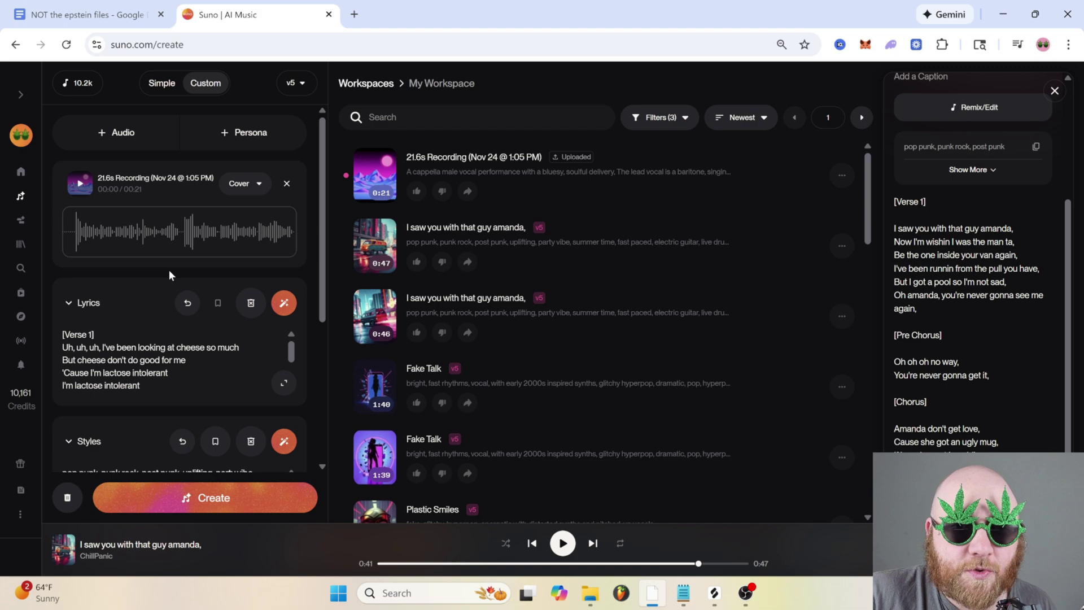
pyautogui.scroll(-1, 147, 338)
pyautogui.scroll(-2, 146, 337)
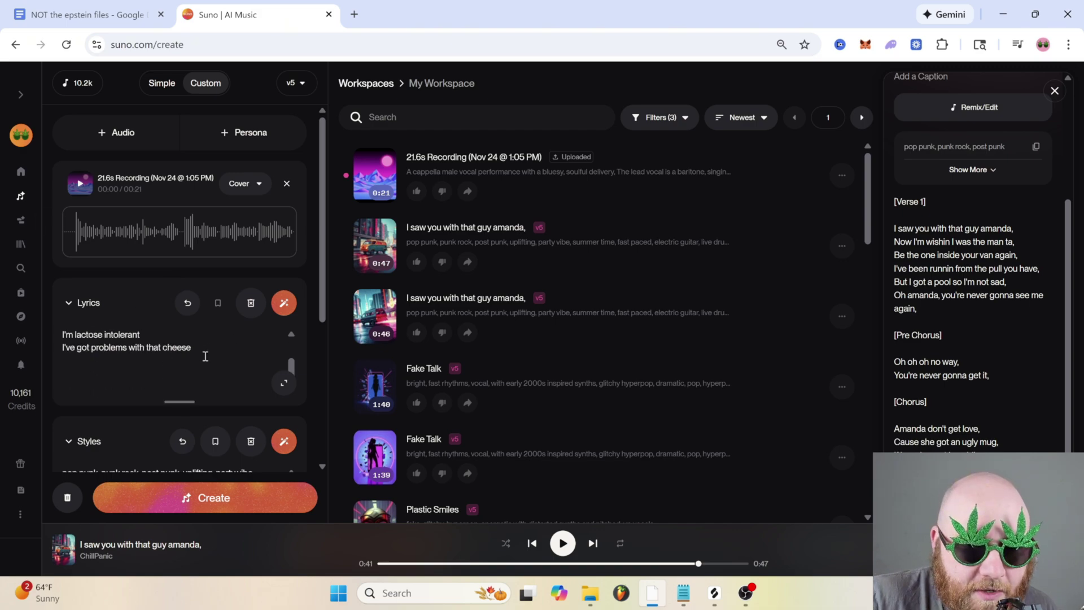
pyautogui.scroll(3, 175, 362)
pyautogui.moveTo(108, 373); pyautogui.dragTo(195, 372)
pyautogui.click(196, 372)
pyautogui.scroll(-5, 196, 372)
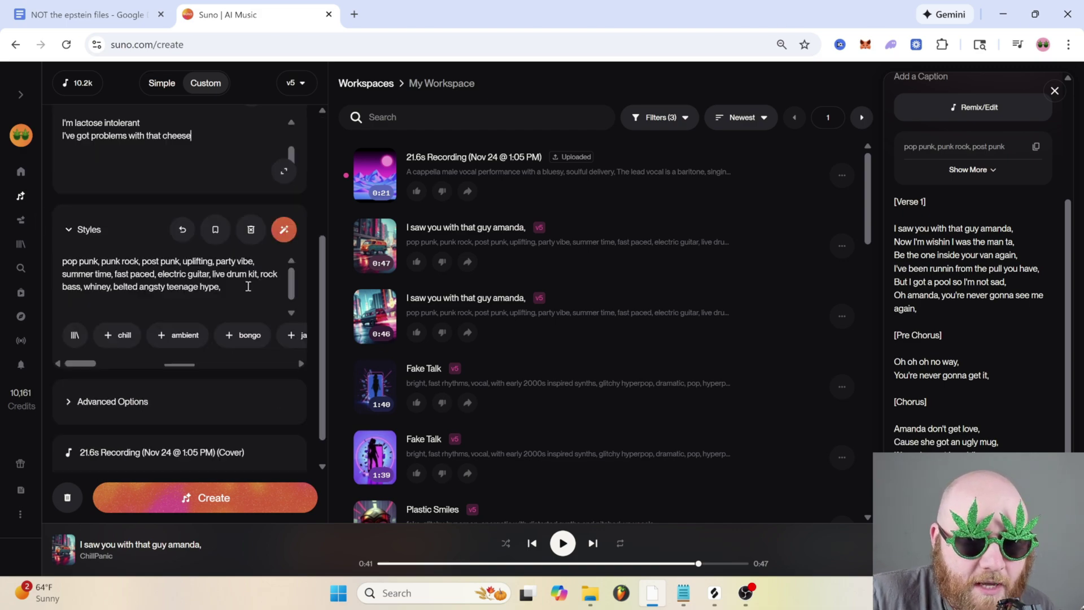
pyautogui.scroll(4, 271, 339)
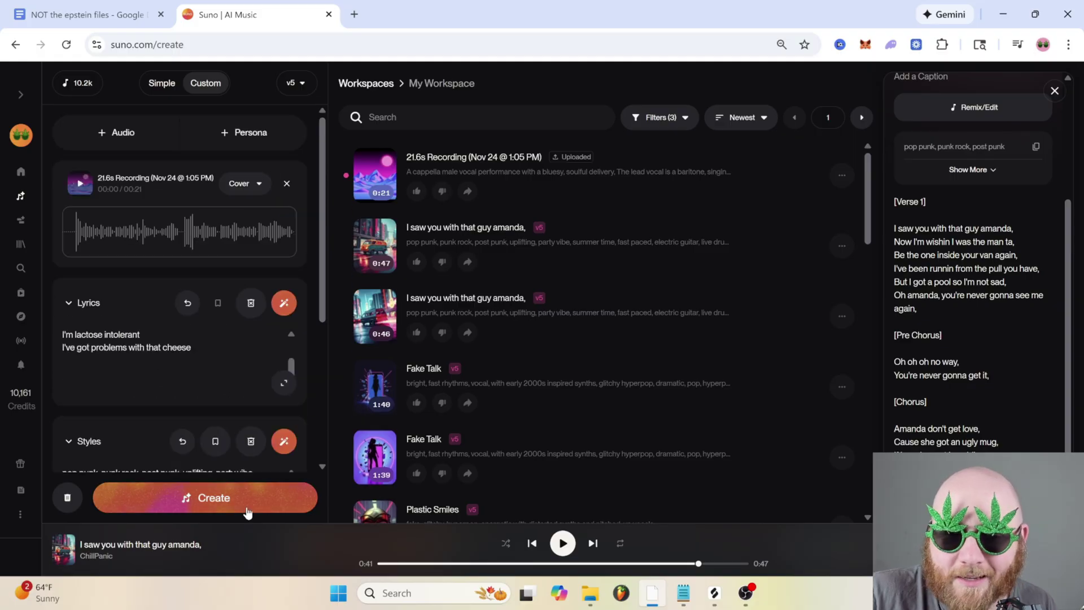
# Create the pop punk covers of the 21.6s recording
pyautogui.click(249, 499)
pyautogui.scroll(-1, 1025, 416)
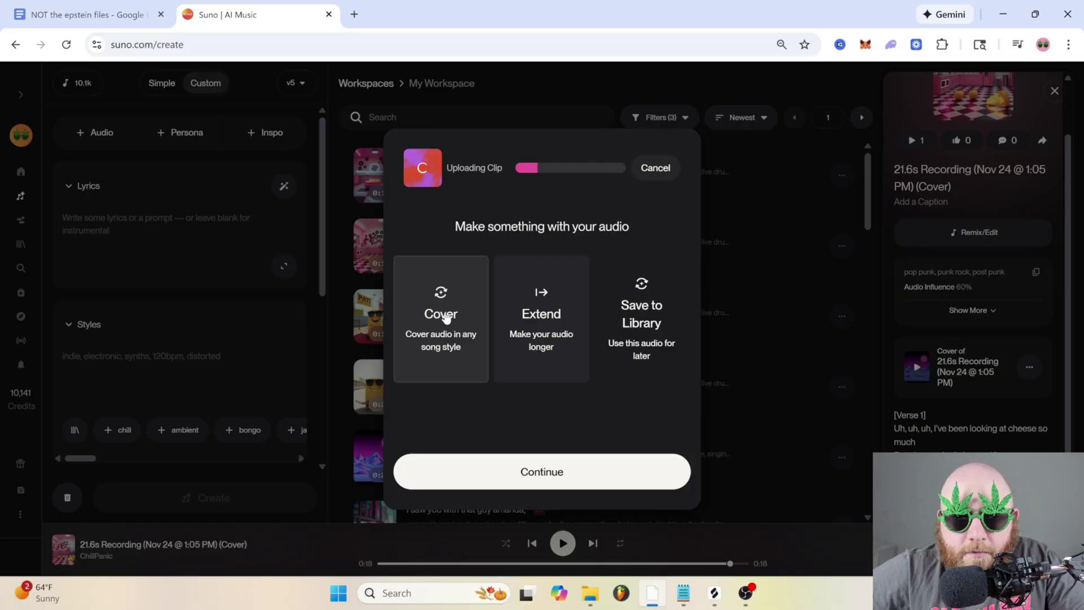
# Set up a Cover of the 8.9s clip with 'metalcore, post punk, metal guitar' styles at 50% audio influence
pyautogui.click(634, 473)
pyautogui.write('metal')
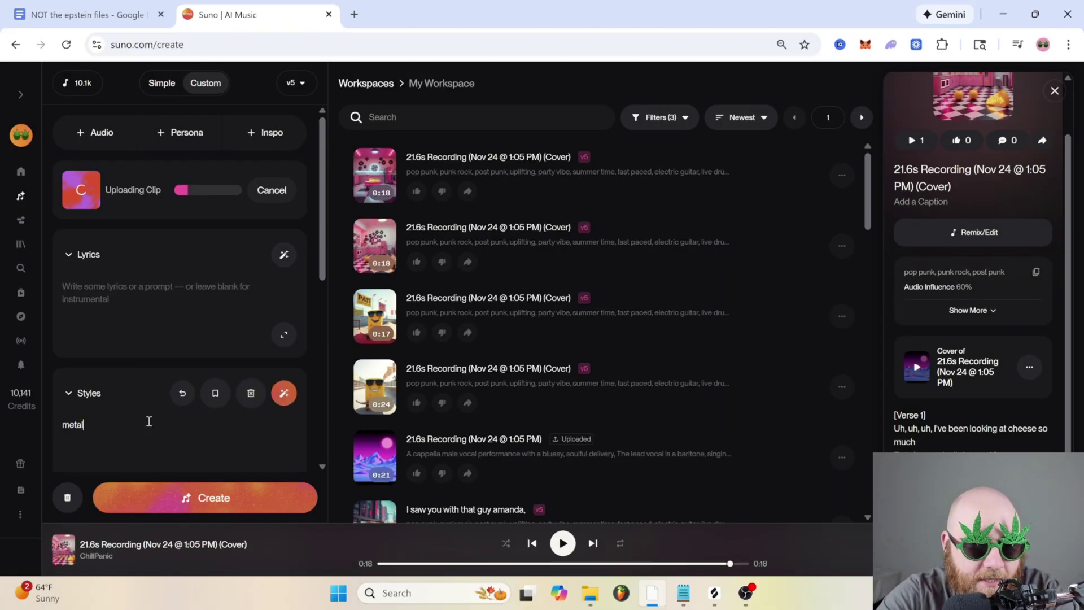
pyautogui.write('core, post punk')
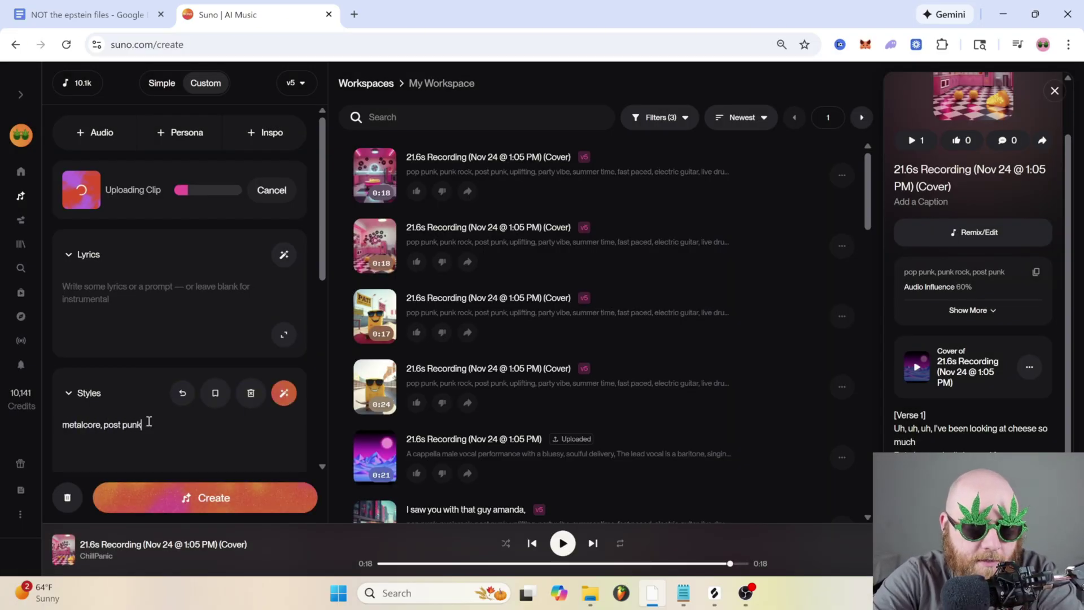
pyautogui.write(', metal guitar riff,')
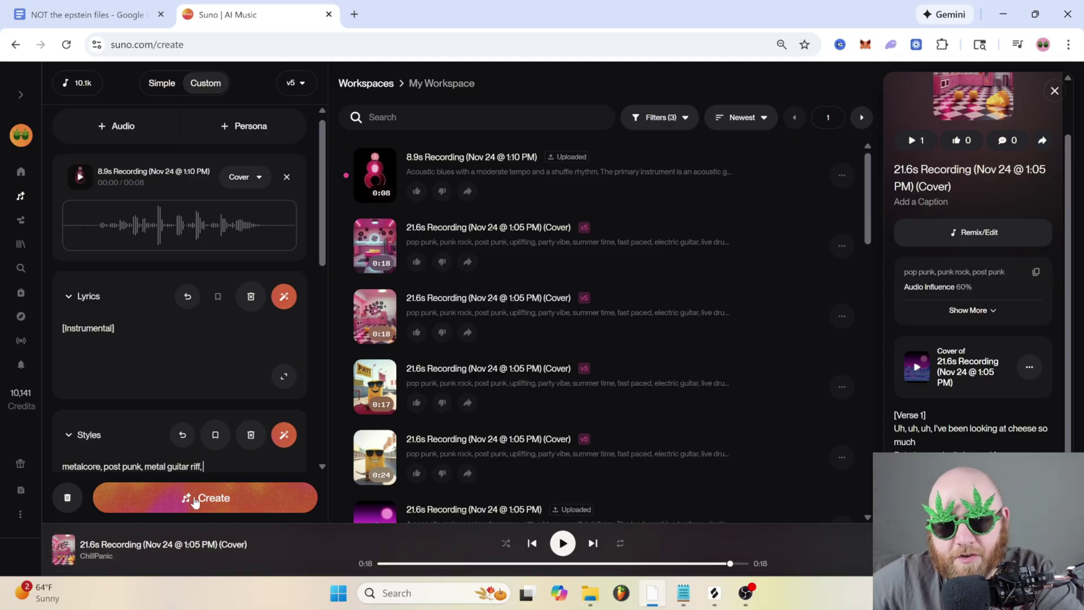
pyautogui.scroll(-5, 199, 370)
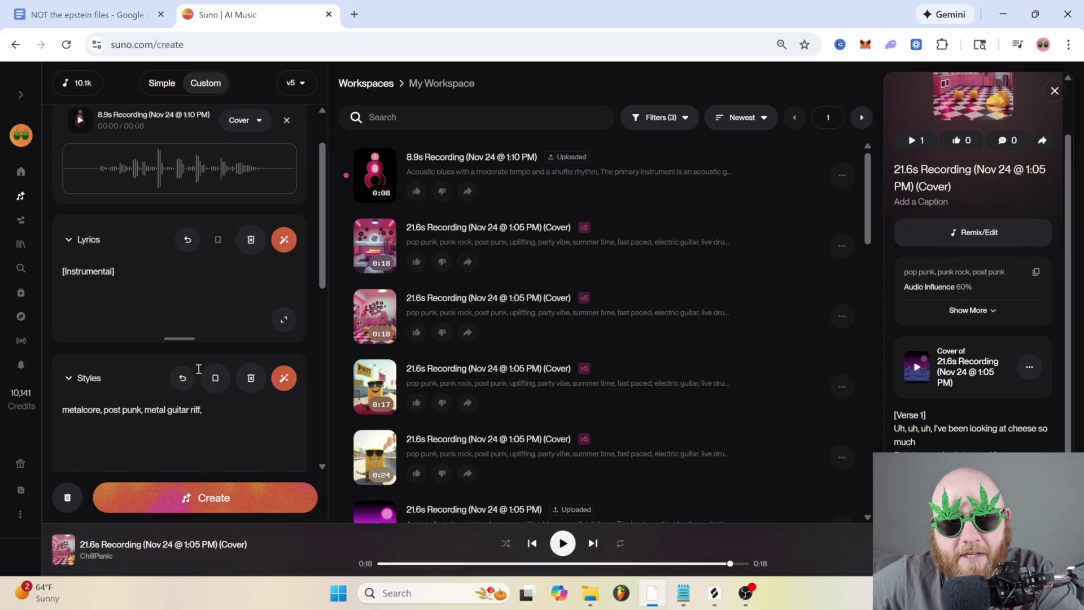
pyautogui.scroll(-2, 199, 369)
pyautogui.click(210, 364)
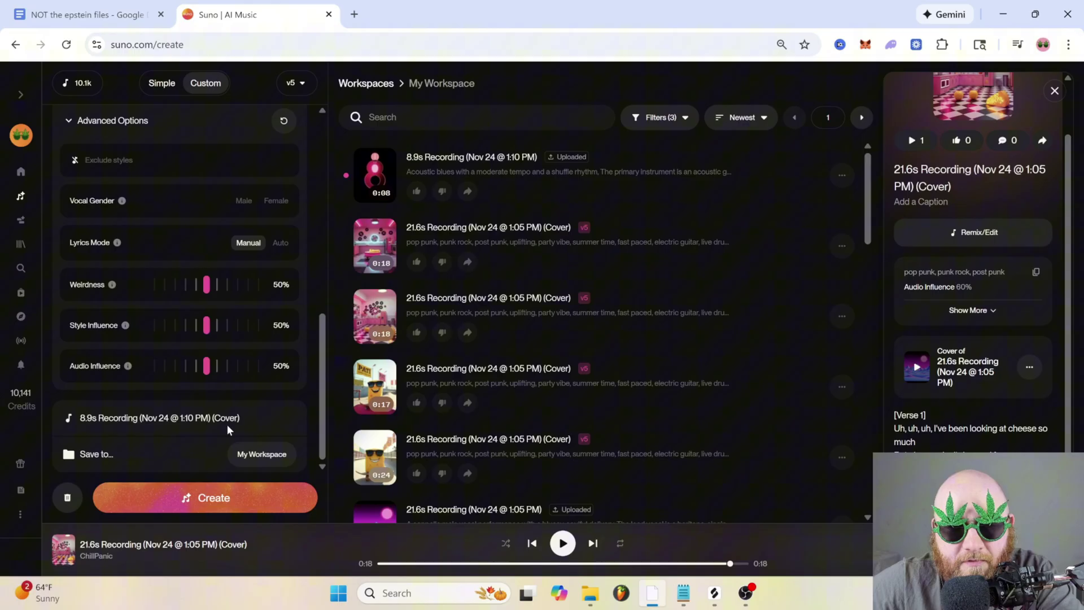
pyautogui.scroll(7, 228, 430)
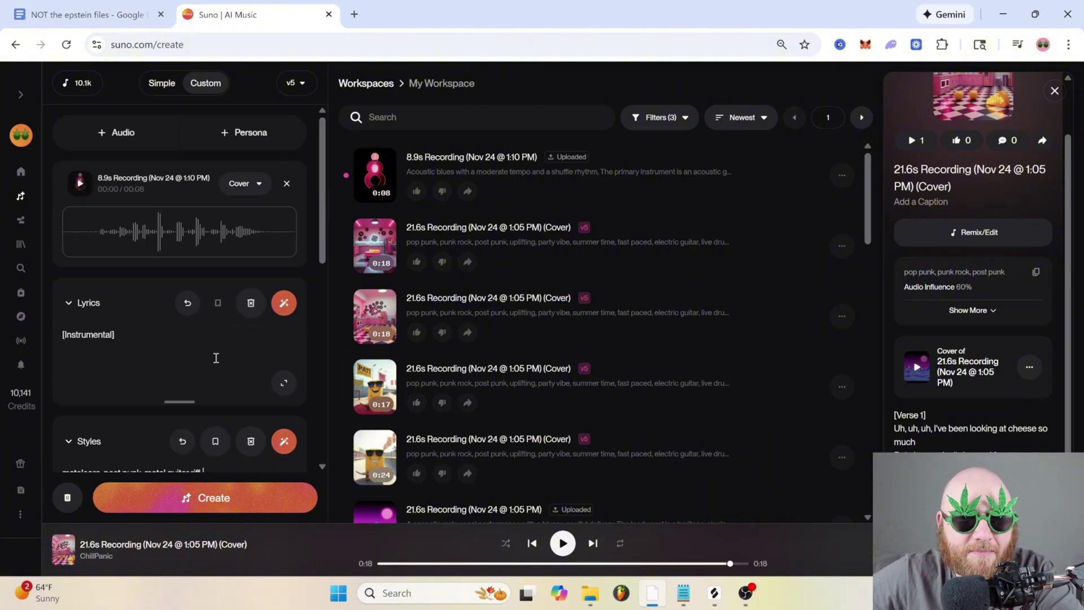
pyautogui.scroll(-4, 237, 365)
pyautogui.scroll(5, 254, 399)
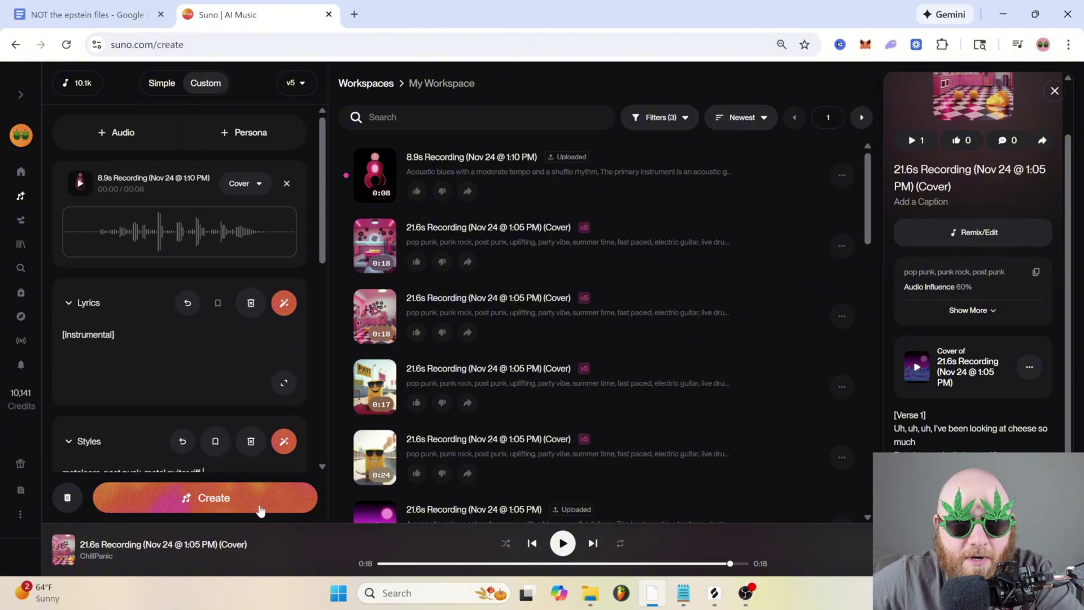
# Generate the metalcore covers, play the first, and detach the 8.9s source clip
pyautogui.click(227, 510)
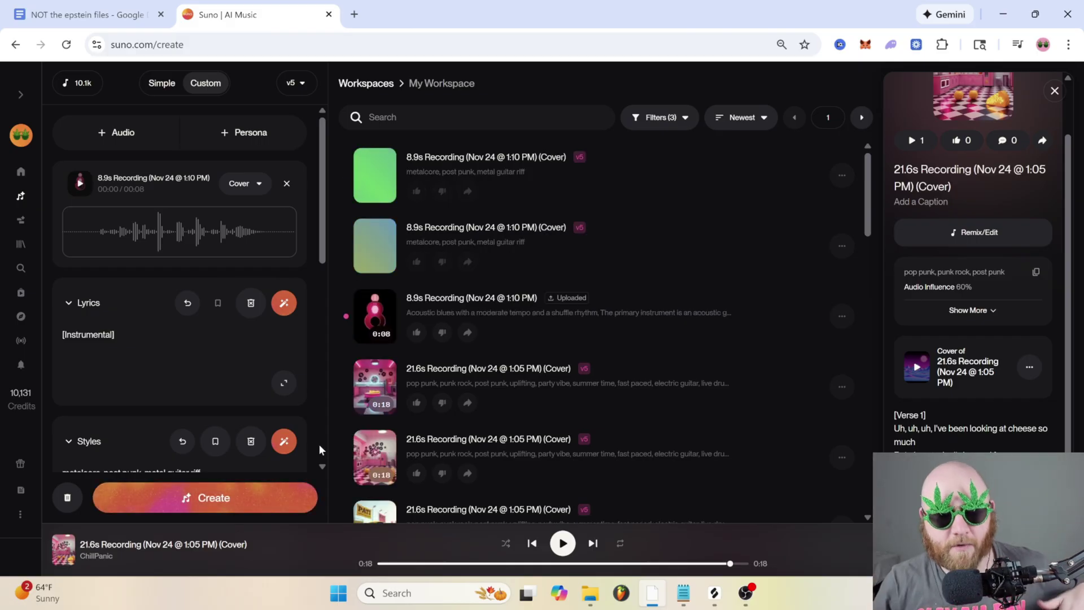
pyautogui.click(375, 176)
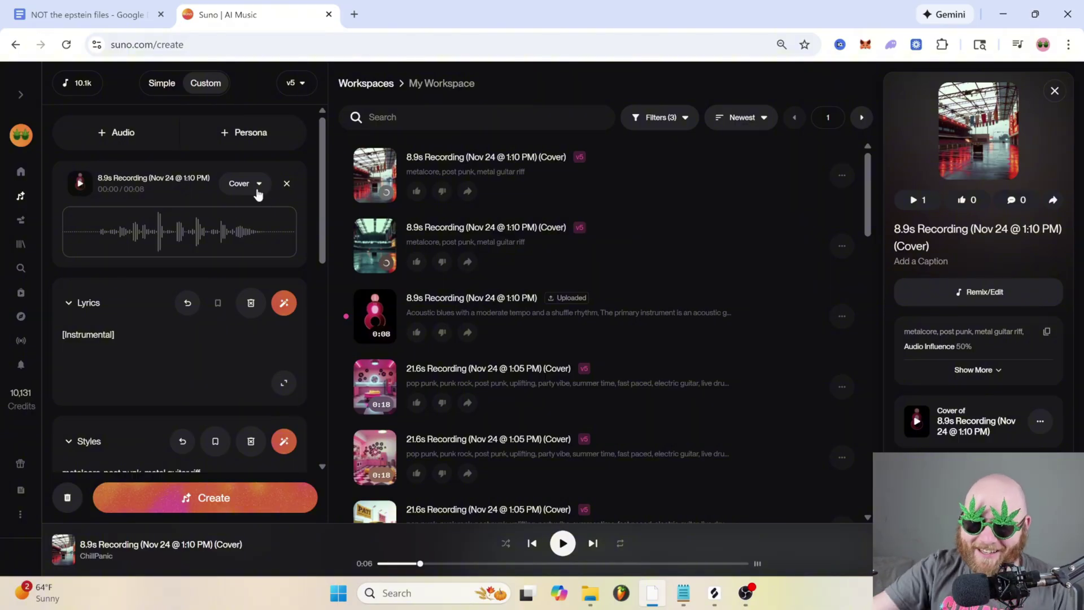
pyautogui.click(287, 185)
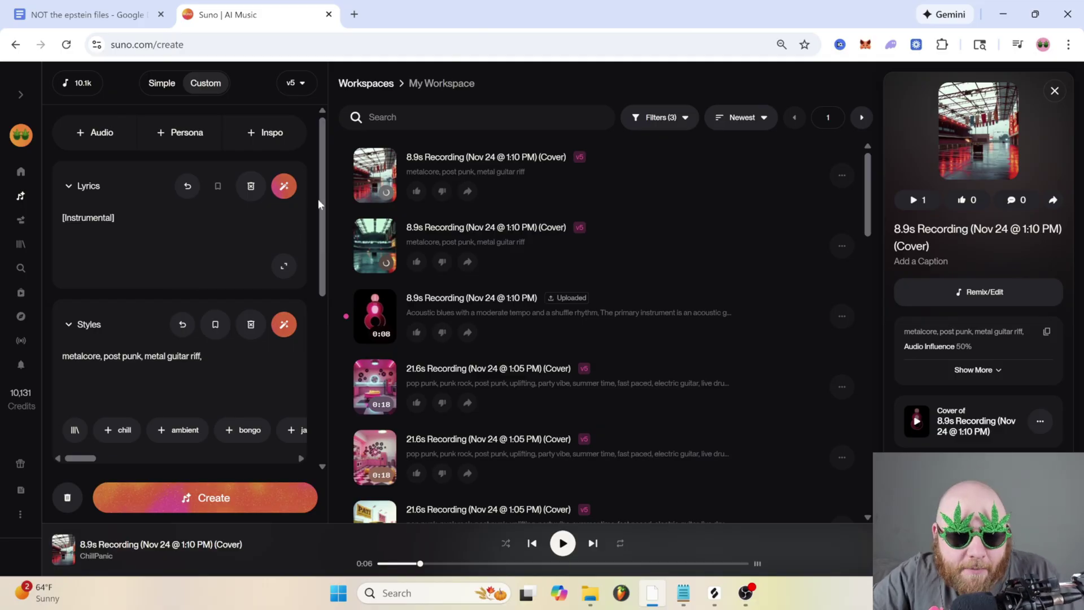
# Replace the Styles text with 'big band, up beat jazz' to make jazz covers
pyautogui.click(223, 354)
pyautogui.hotkey('ctrl', 'a')
pyautogui.write('big')
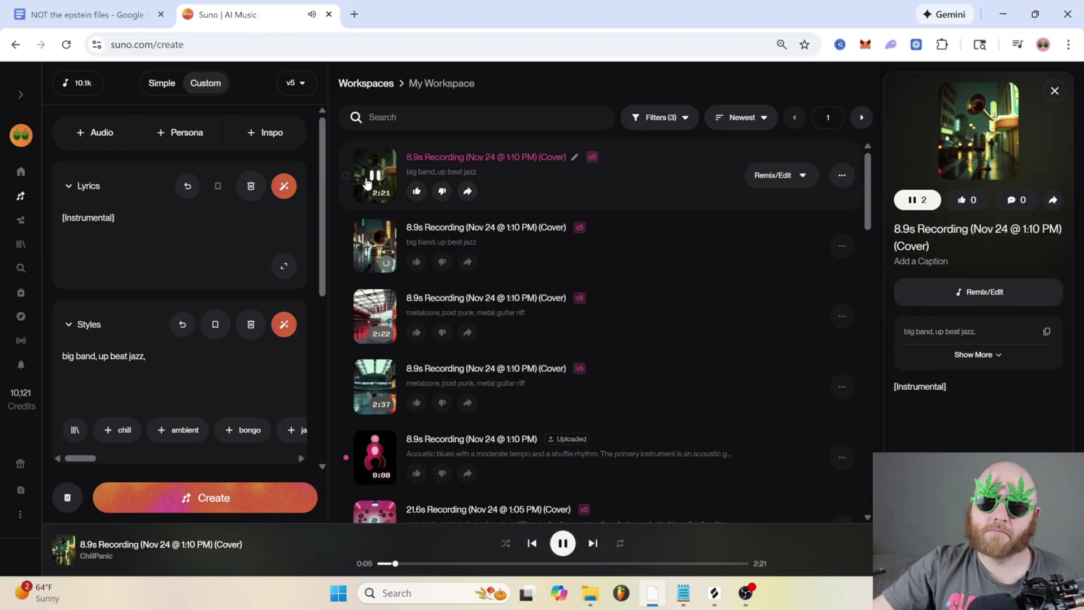
# Pause the first big band cover and open it in Suno Studio
pyautogui.click(376, 182)
pyautogui.click(841, 176)
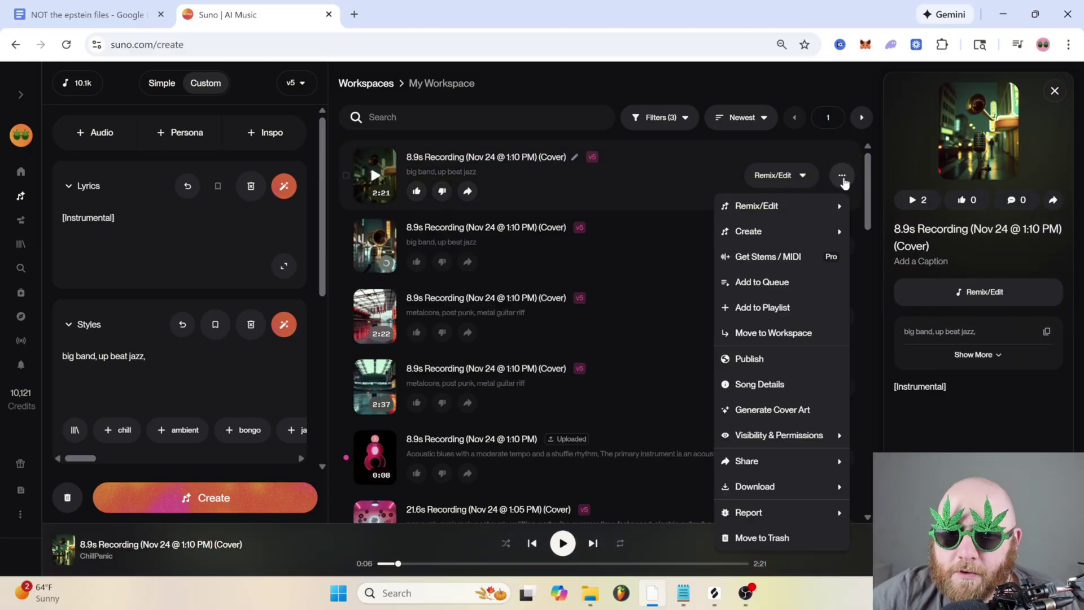
pyautogui.moveTo(781, 217)
pyautogui.click(909, 217)
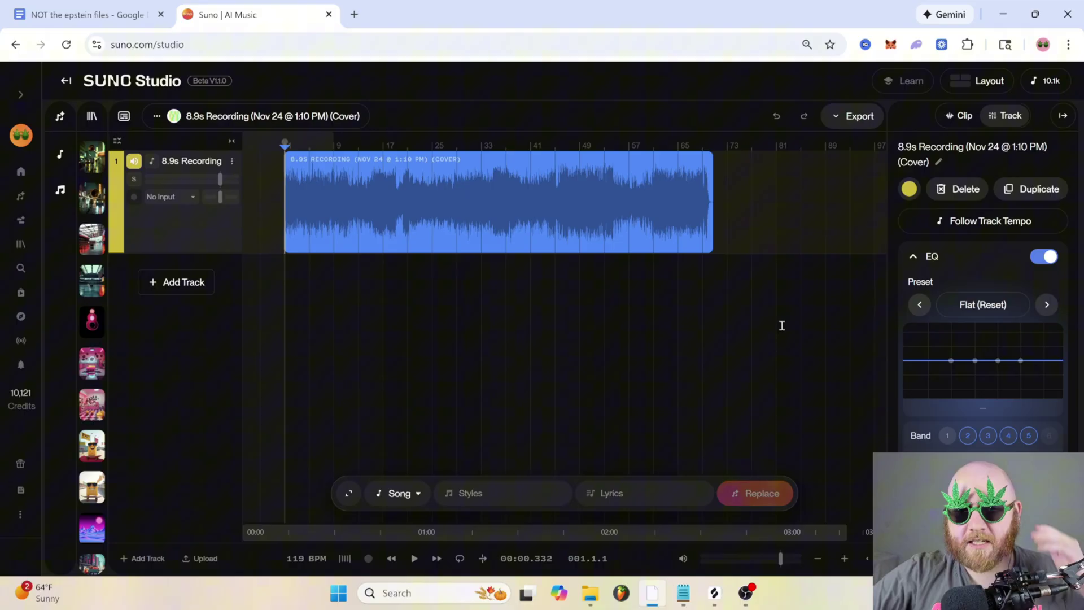
# Add a Vocals track styled as a crooning male singer with happy delivery
pyautogui.click(176, 281)
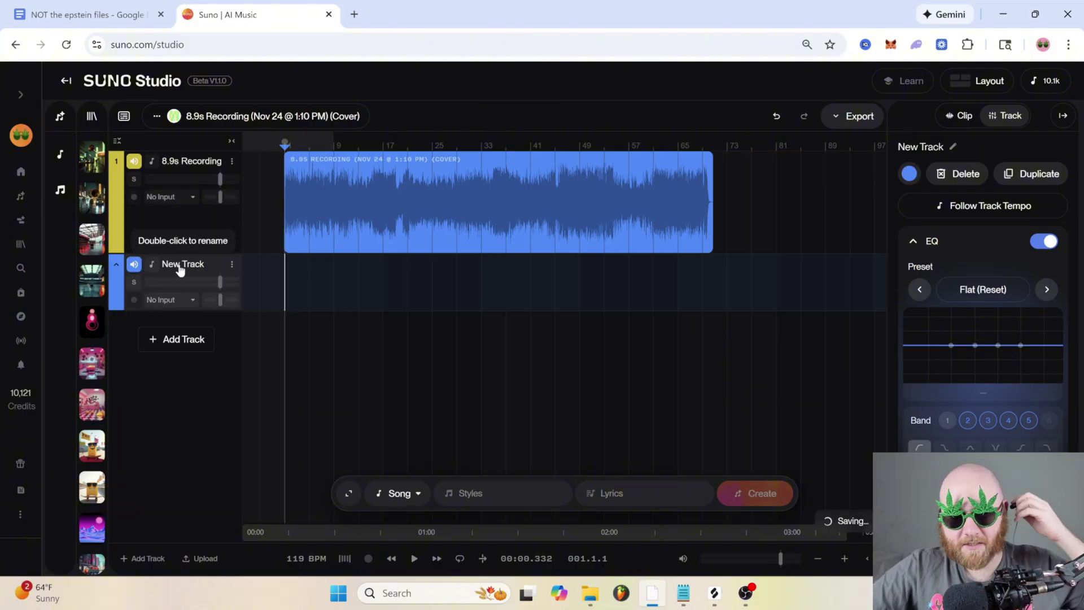
pyautogui.click(414, 502)
pyautogui.click(425, 389)
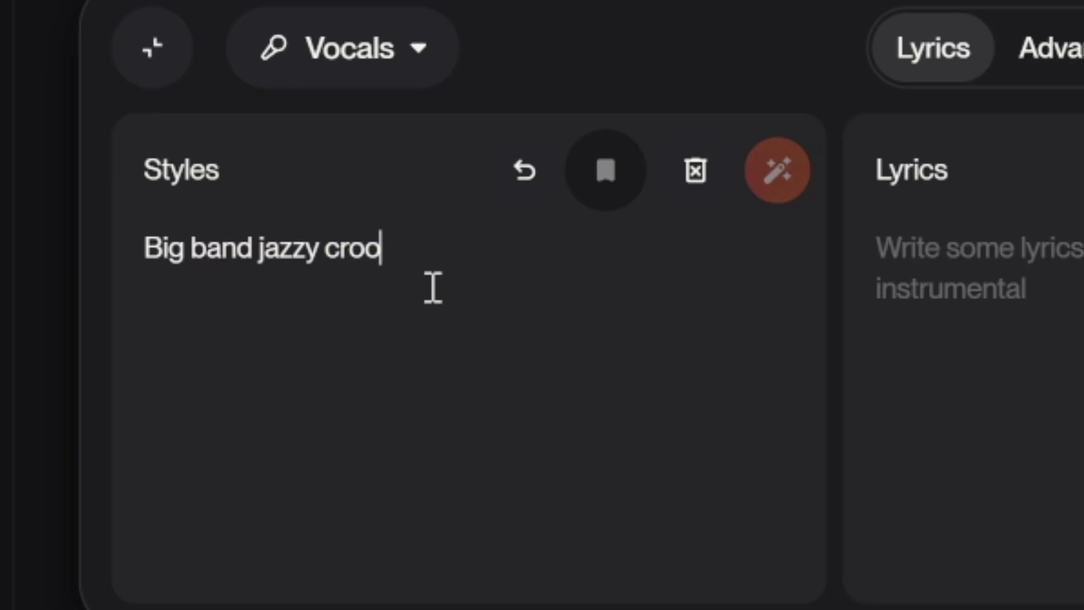
pyautogui.write('ner, crro')
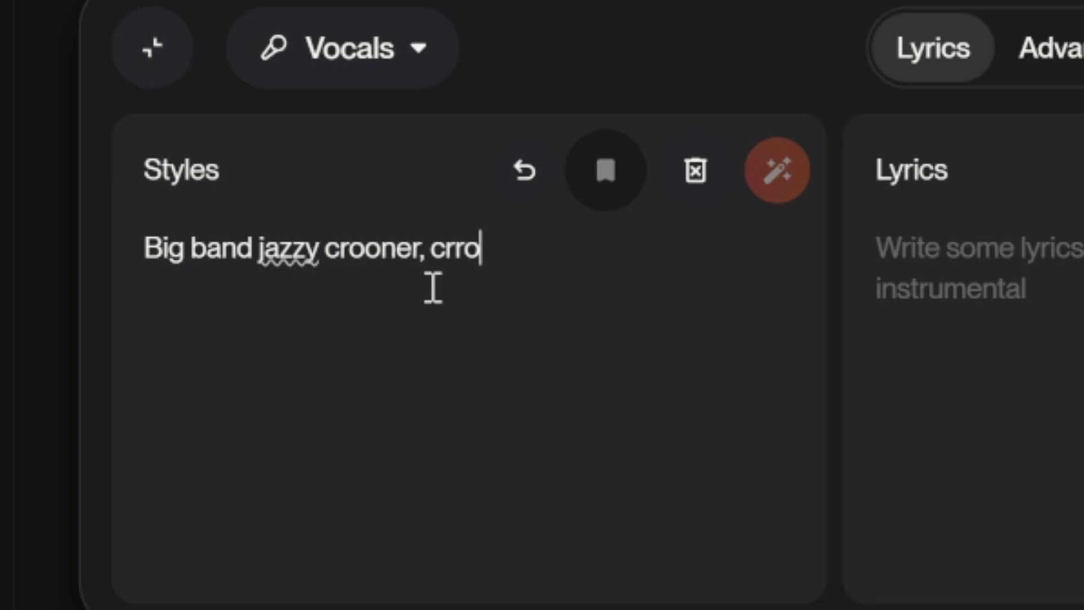
pyautogui.write('ning the crr')
pyautogui.press('BackSpace')
pyautogui.write('oon,  happy d')
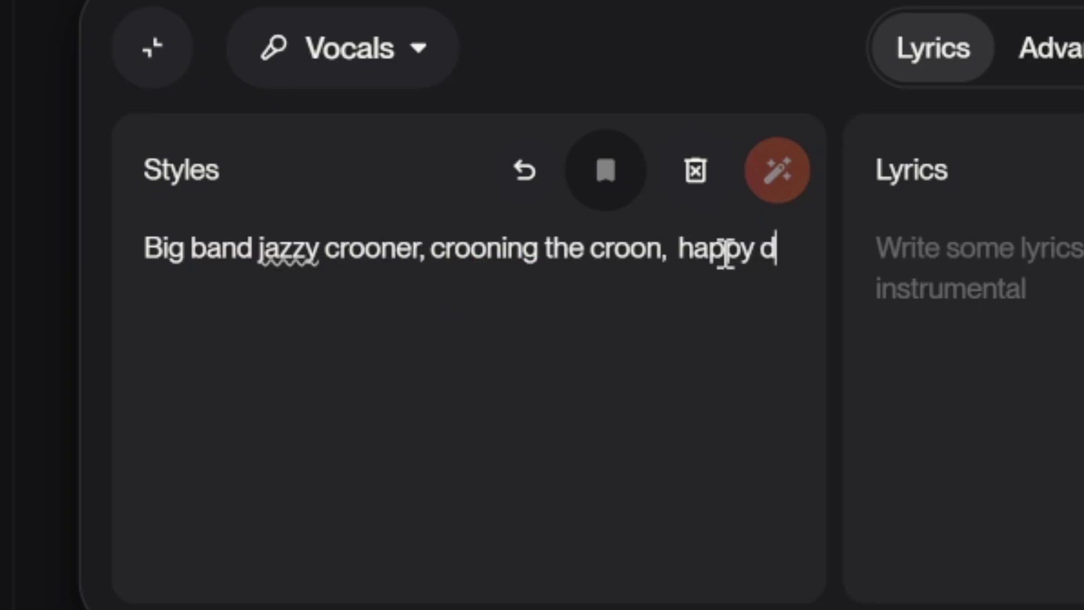
pyautogui.write('elivery, male singer')
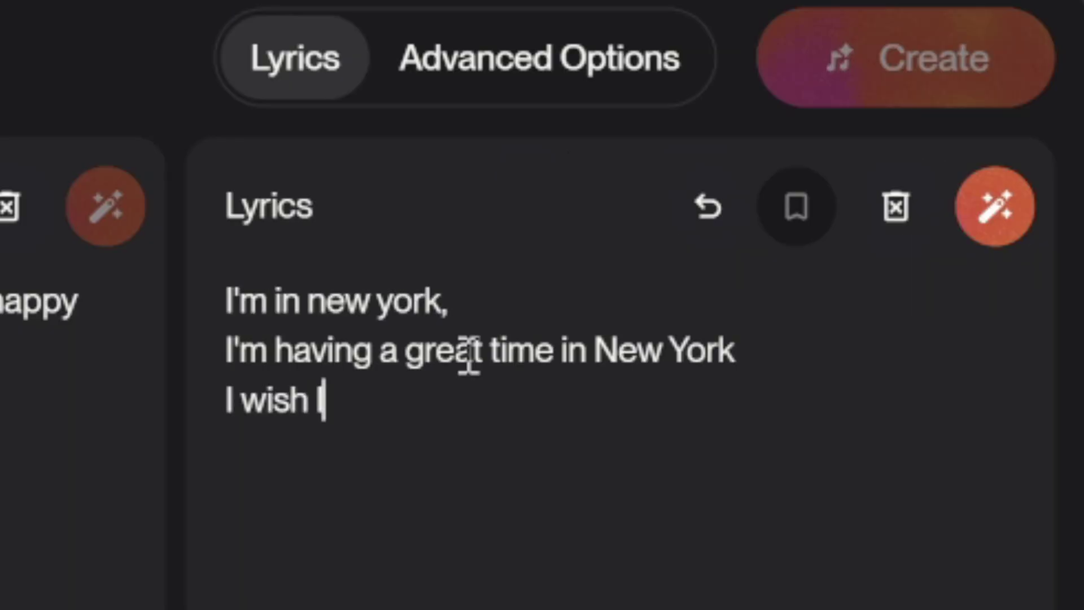
# Write lyrics about staying in New York forever and generate the vocals
pyautogui.write('could stay in New Yo')
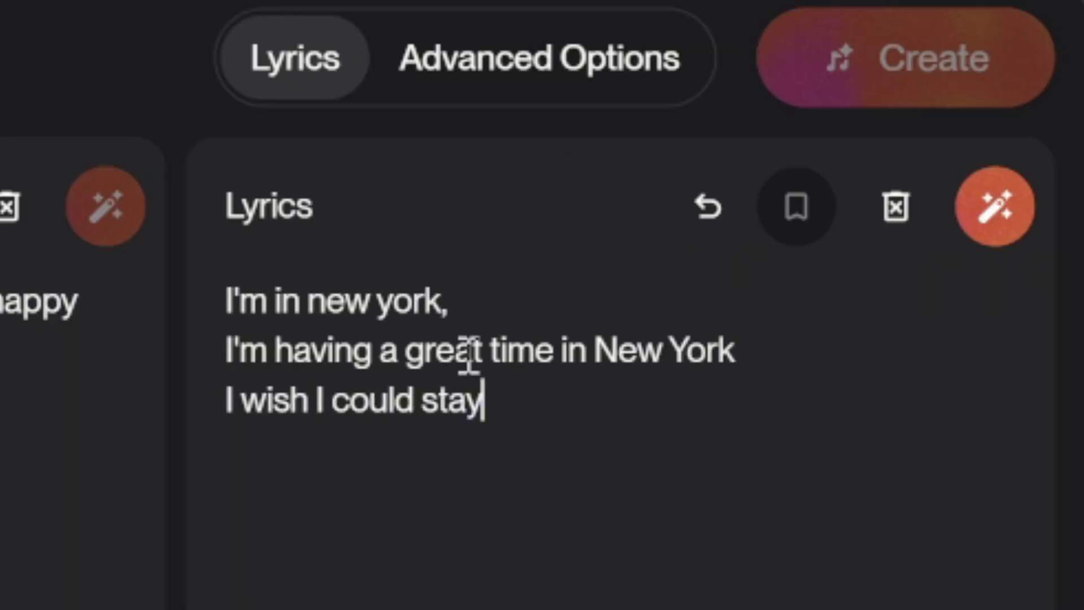
pyautogui.write('rk Forever')
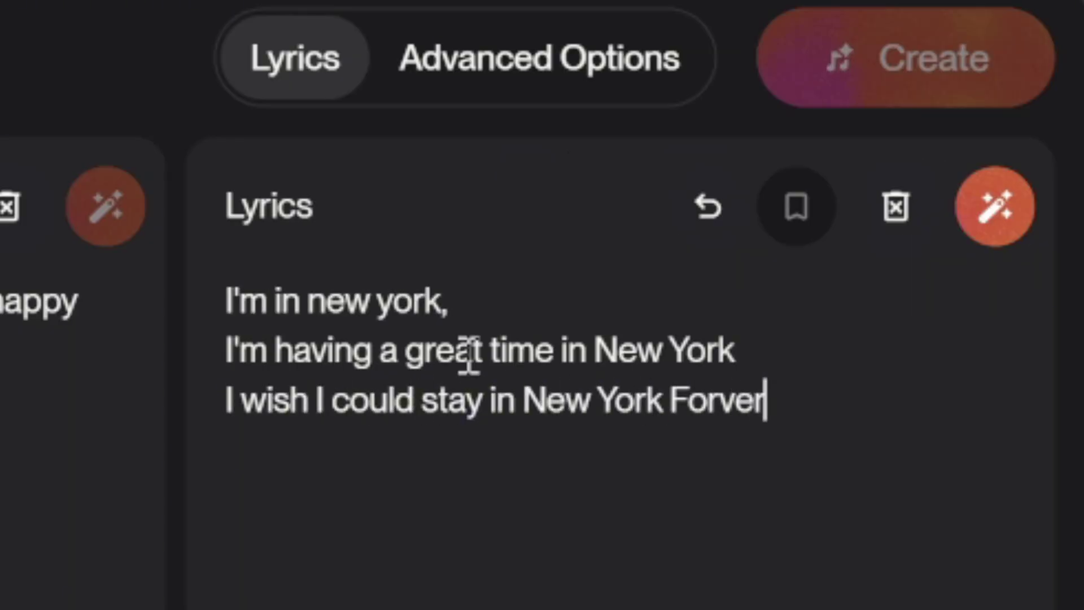
pyautogui.press('BackSpace')
pyautogui.press('BackSpace')
pyautogui.press('BackSpace')
pyautogui.write('ever,')
pyautogui.press('Return')
pyautogui.write('Matter of fact I left my wife in north ')
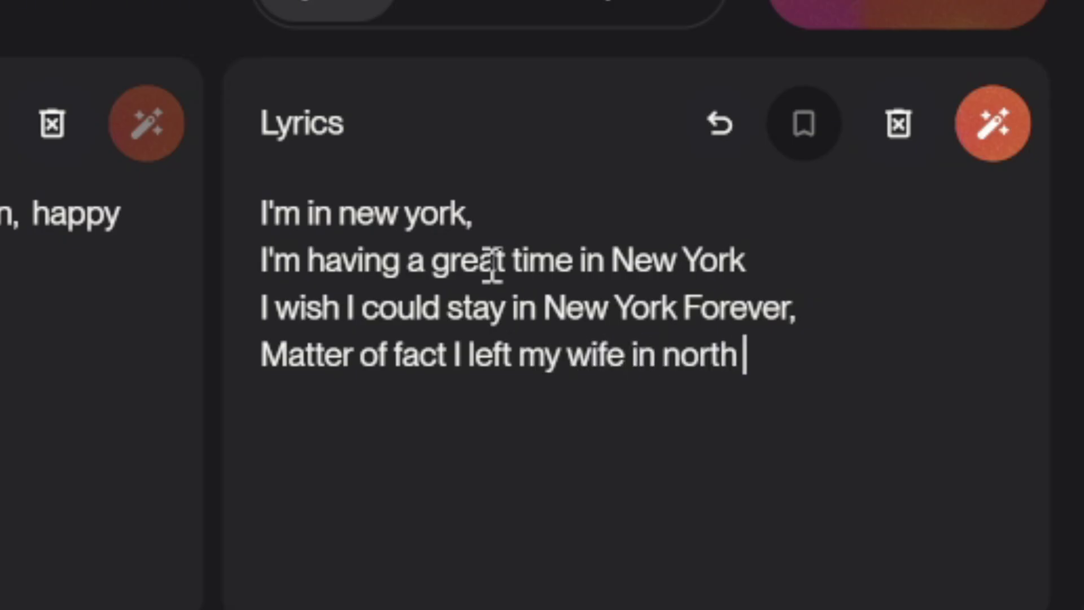
pyautogui.write('carolina')
pyautogui.press('Return')
pyautogui.write('So that I could s')
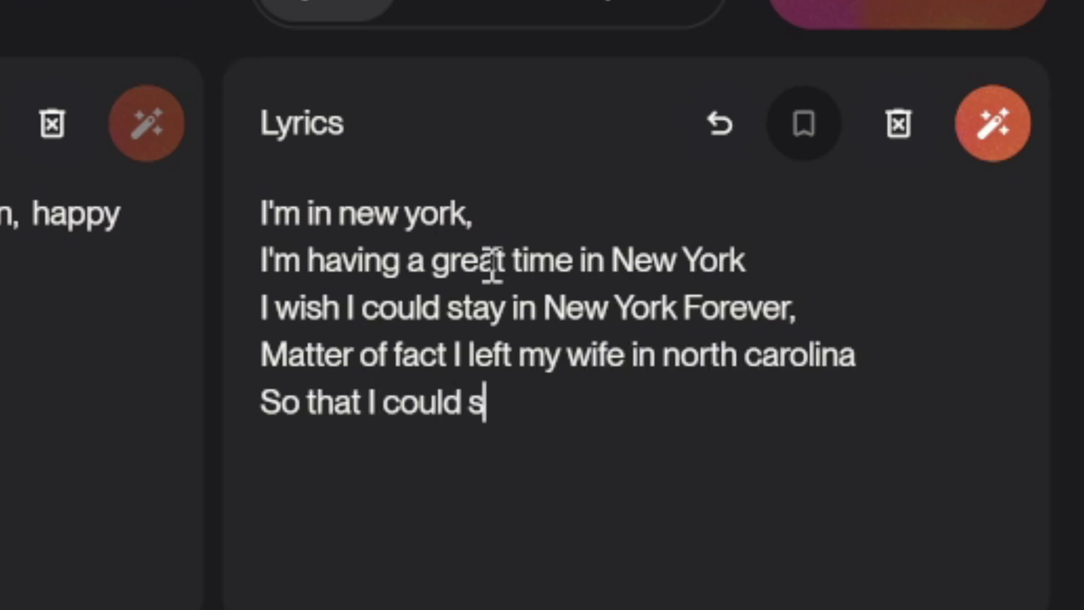
pyautogui.write('tay in New Yor')
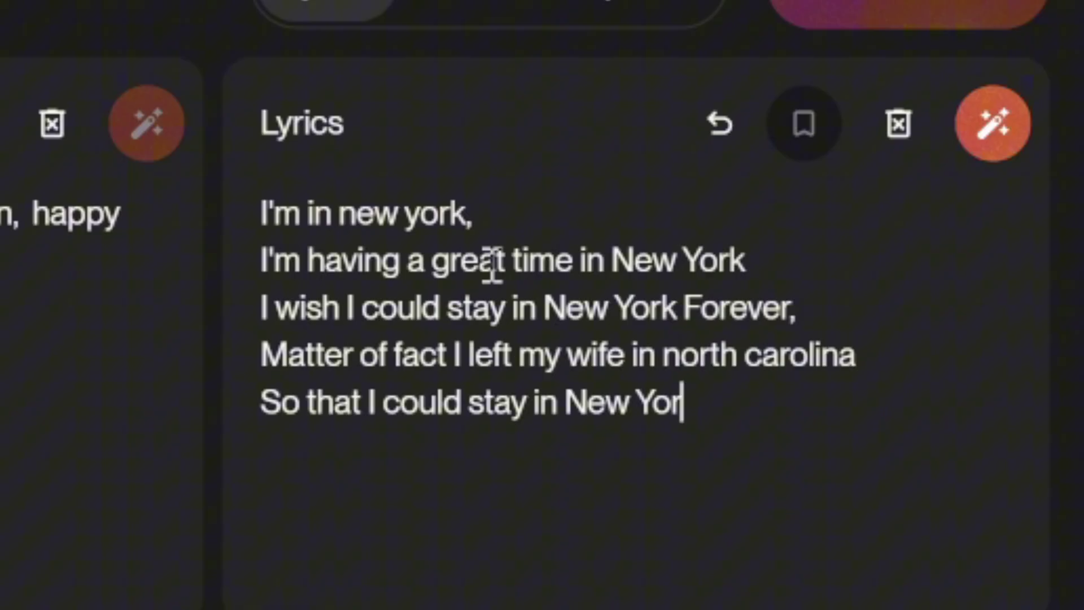
pyautogui.write('k Forever,')
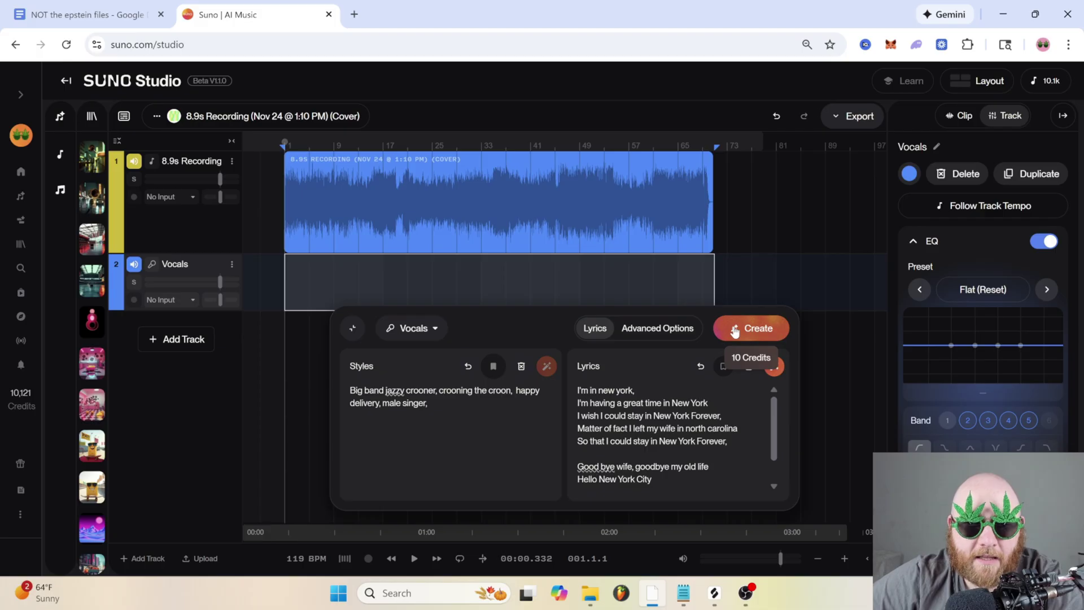
pyautogui.click(729, 317)
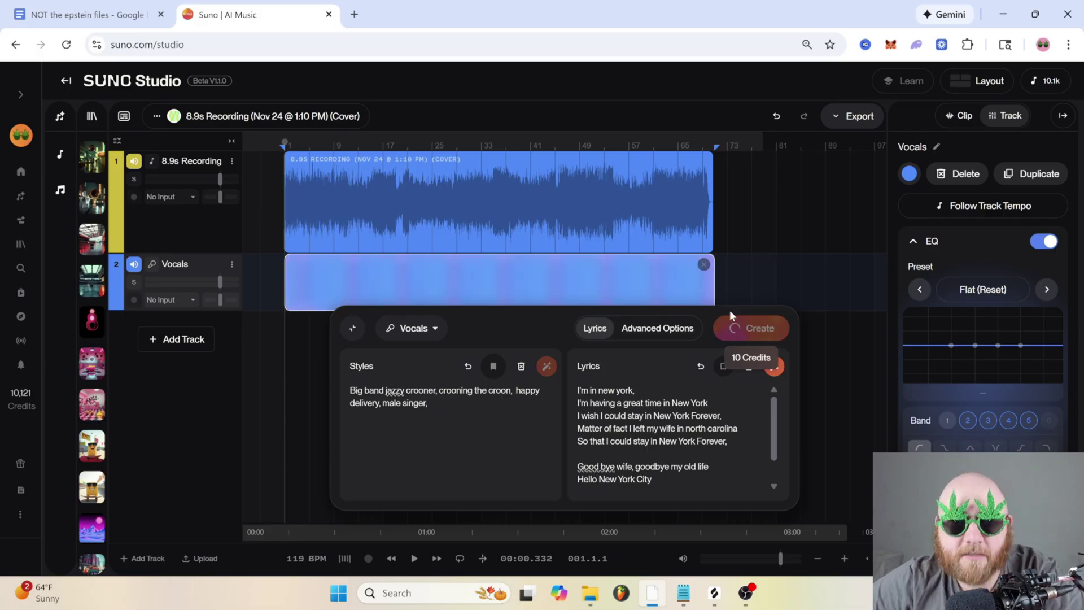
# Play the mix, raise the Vocals track to +4.30dB, and add an empty third track
pyautogui.click(352, 330)
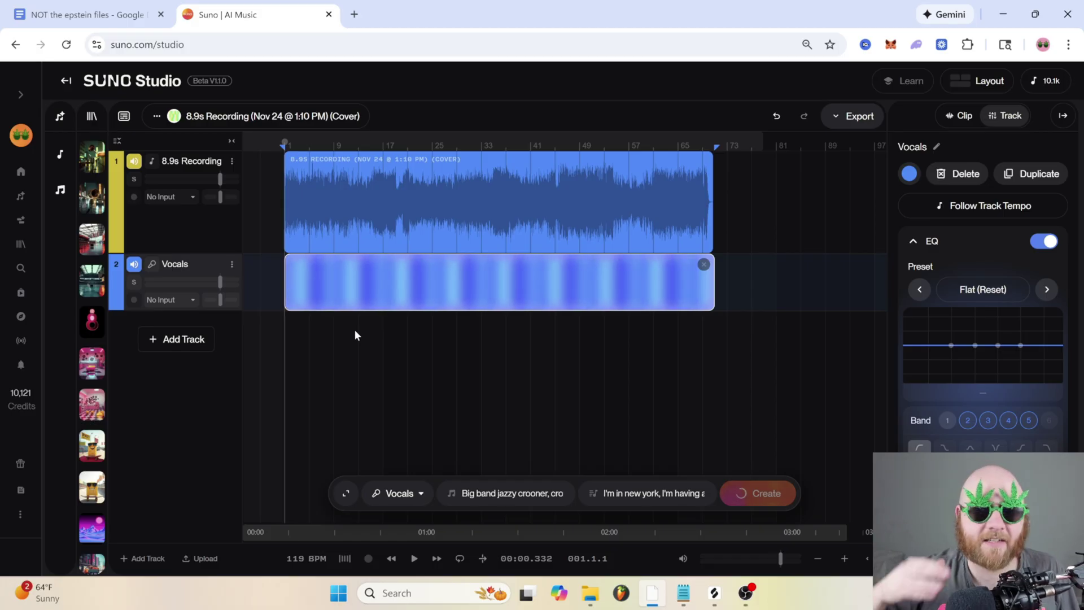
pyautogui.click(335, 335)
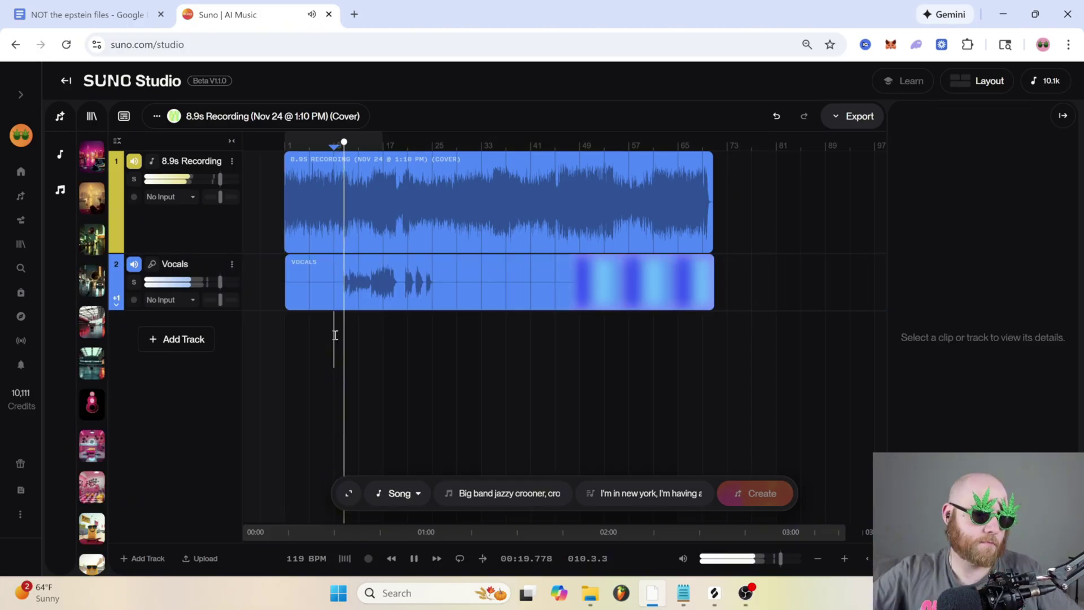
pyautogui.moveTo(220, 281); pyautogui.dragTo(225, 282)
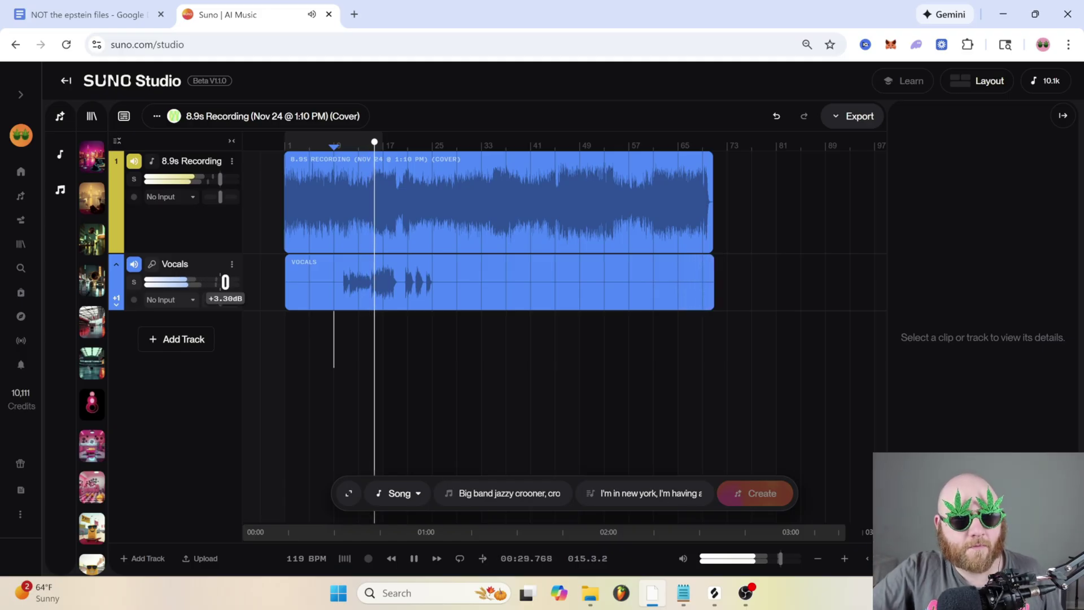
pyautogui.moveTo(226, 283); pyautogui.dragTo(226, 282)
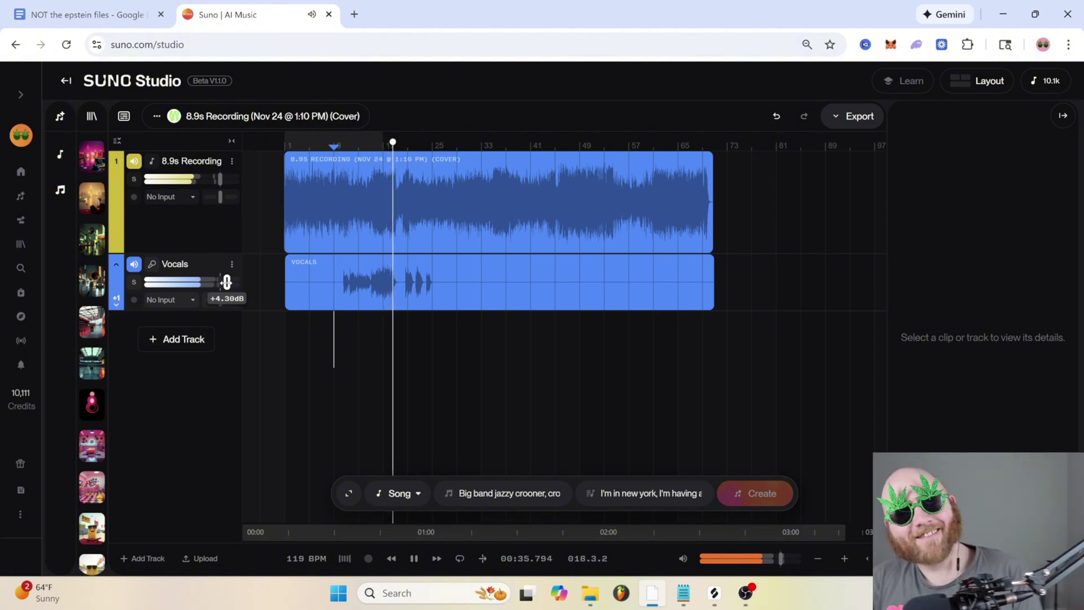
pyautogui.press('space')
pyautogui.click(202, 340)
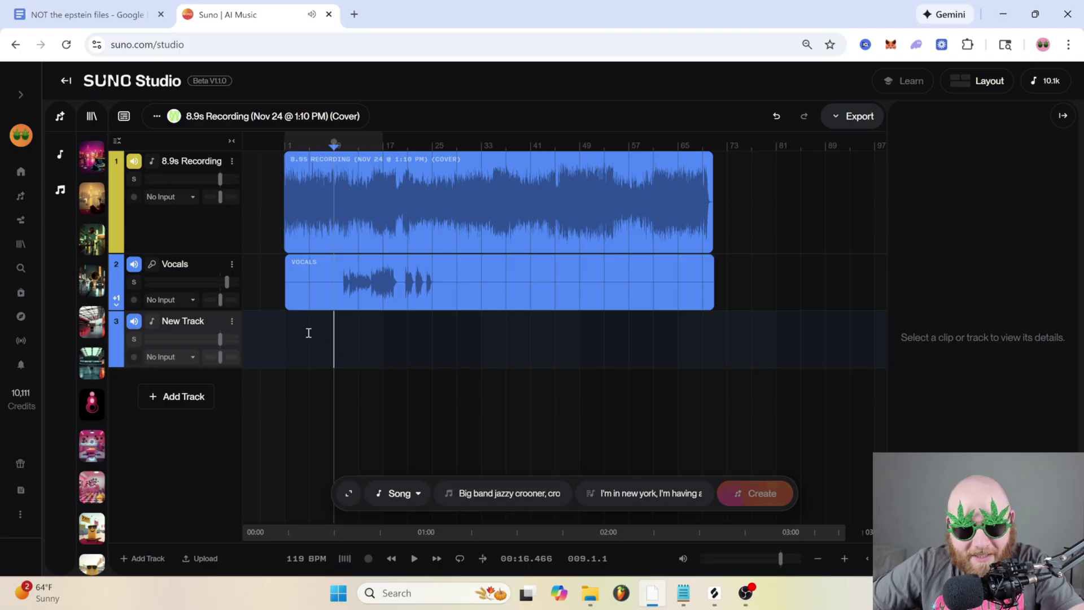
# Mark the opening bars on New Track as Backing Vocals with 'oooo doo wop' lyrics
pyautogui.moveTo(288, 334); pyautogui.dragTo(442, 341)
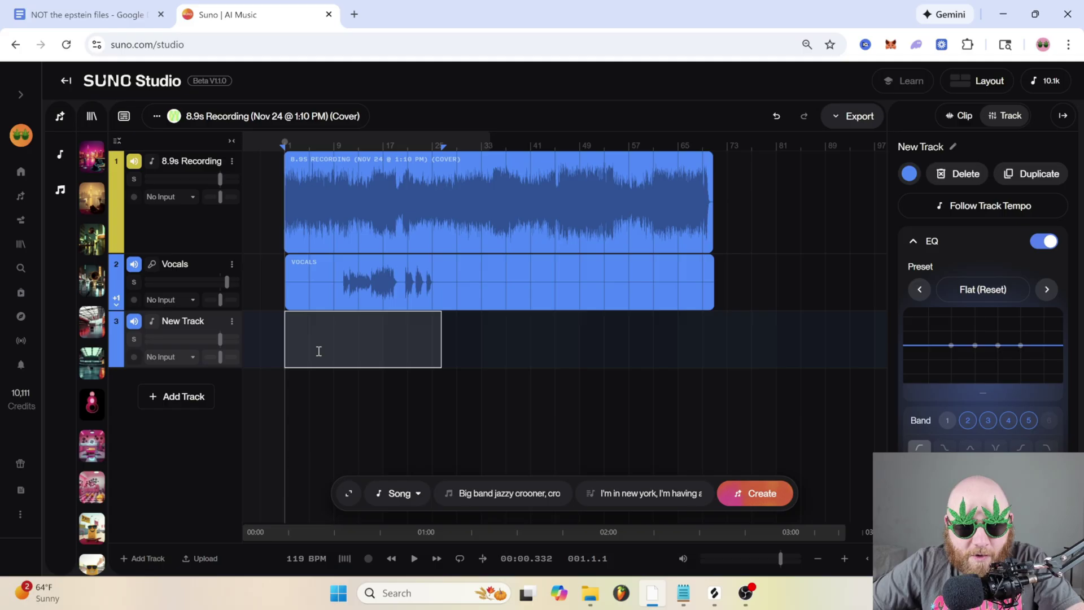
pyautogui.click(415, 328)
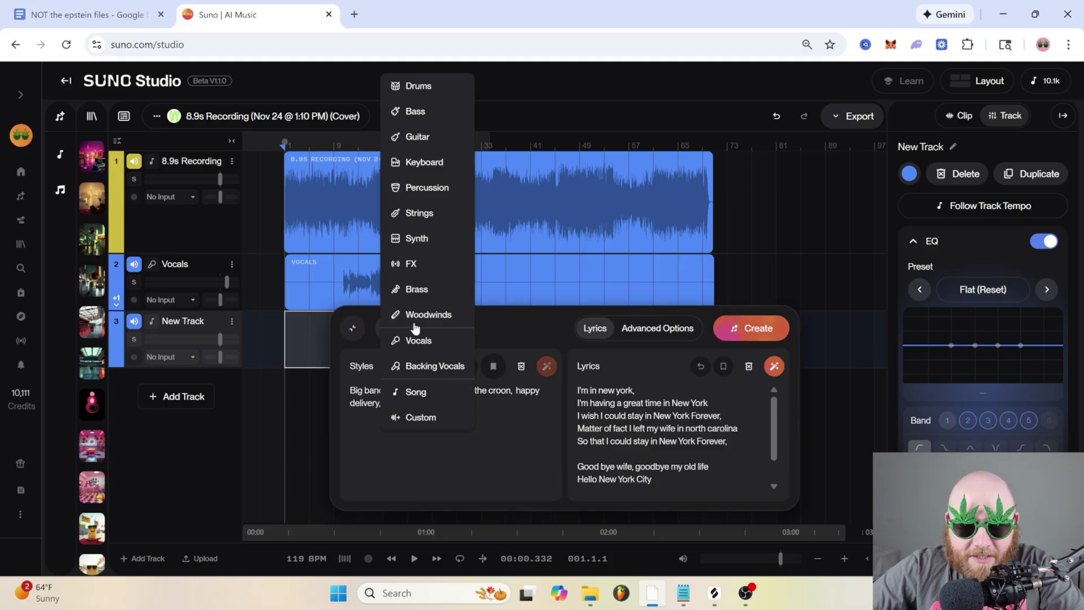
pyautogui.click(434, 367)
pyautogui.hotkey('ctrl', 'a')
pyautogui.write('oooo')
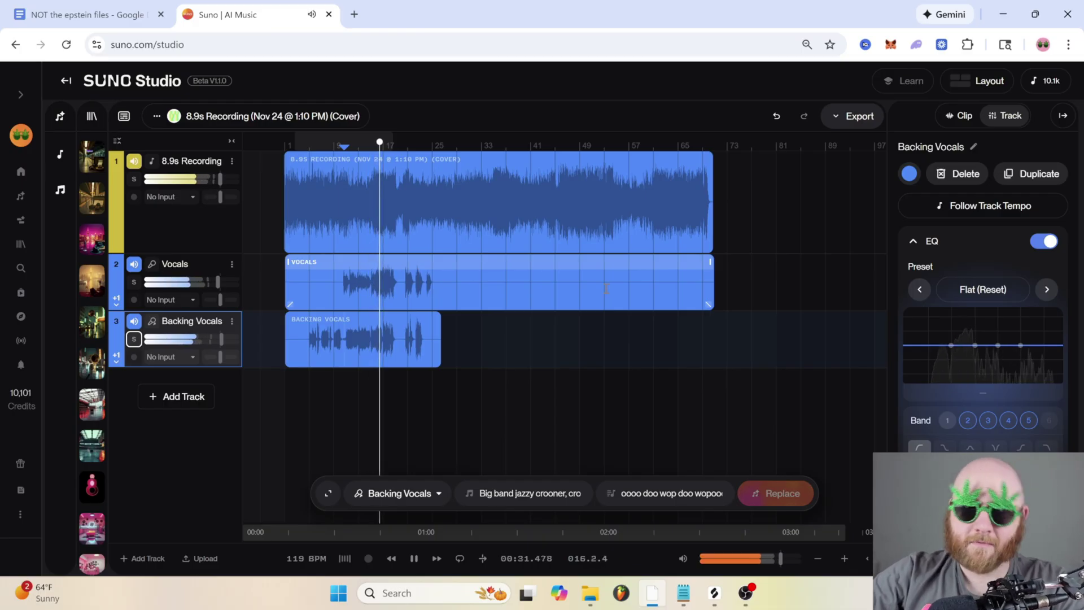
# Duplicate the Vocals track and trim the copied clip to bars 9–25
pyautogui.click(380, 261)
pyautogui.press('space')
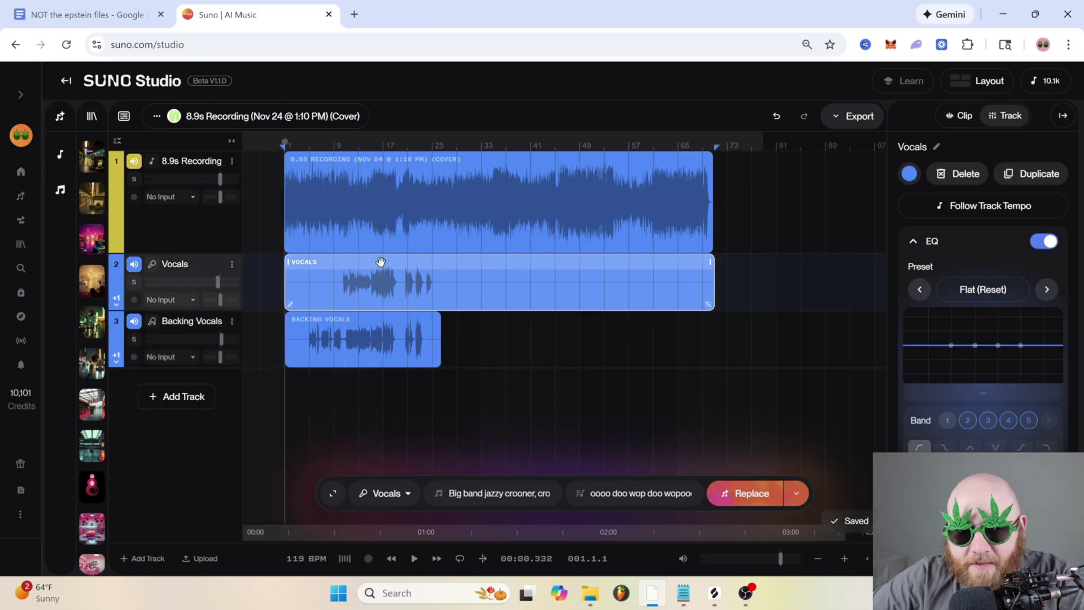
pyautogui.click(230, 264)
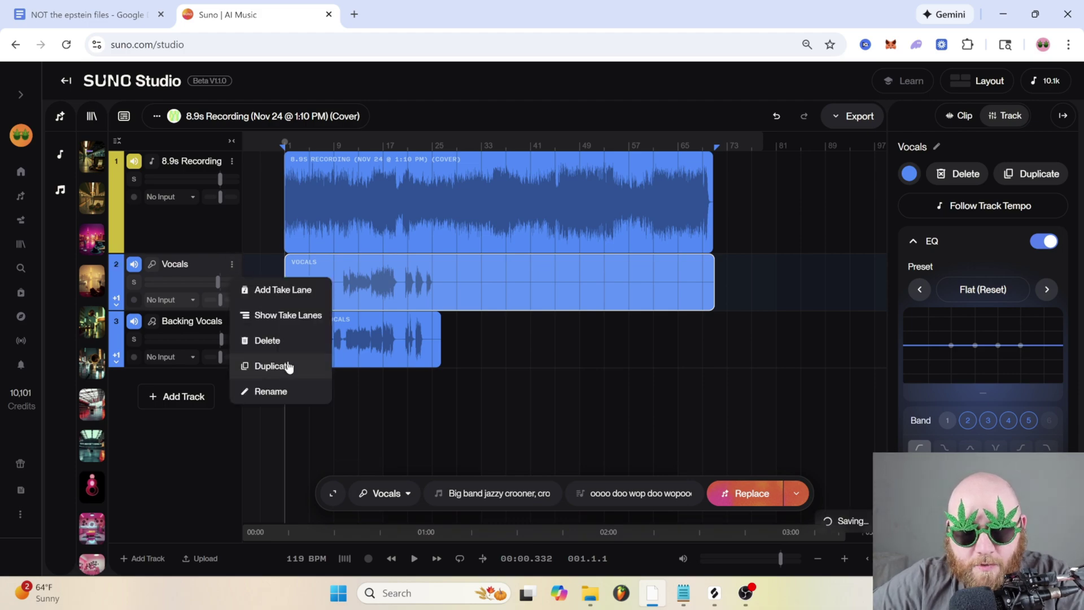
pyautogui.click(265, 365)
pyautogui.moveTo(288, 319); pyautogui.dragTo(334, 319)
pyautogui.moveTo(711, 319); pyautogui.dragTo(441, 320)
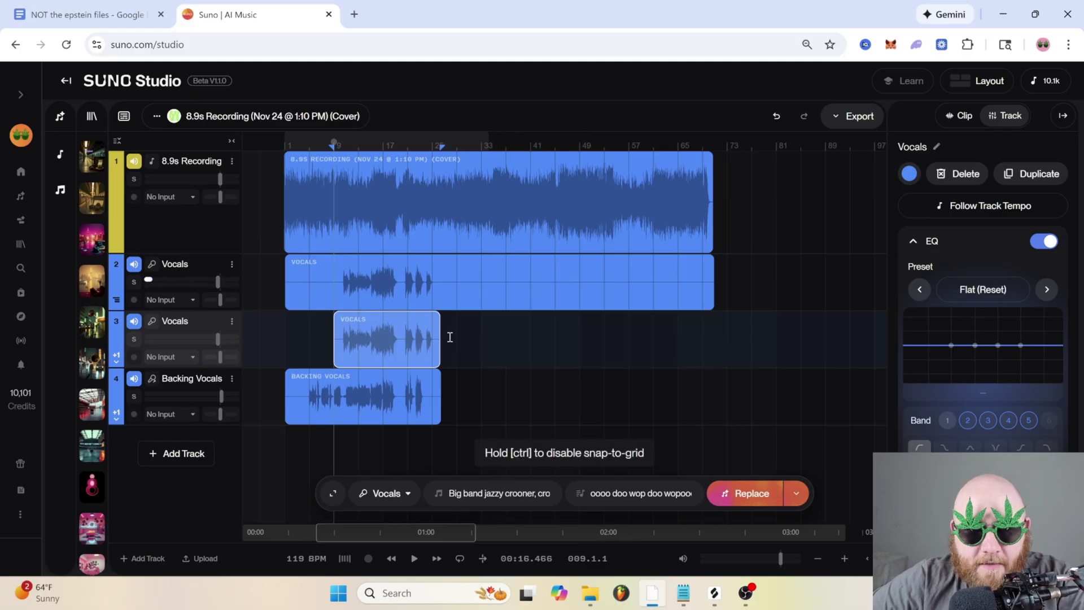
pyautogui.click(448, 336)
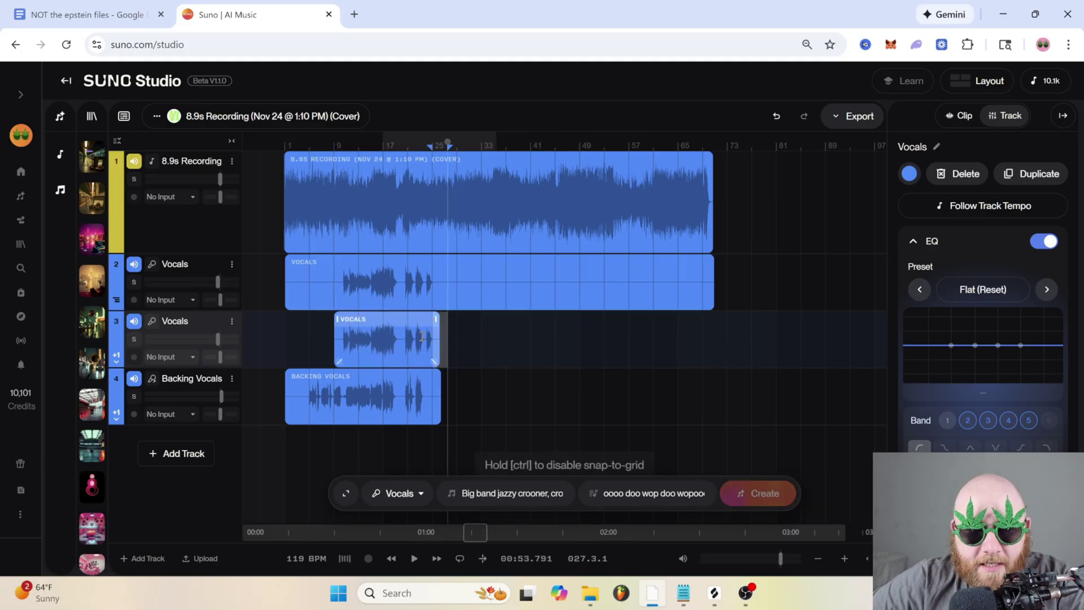
# Regenerate the trimmed clip as Brass, 'lively trumpet jazzy solo', Audio Influence about 53%
pyautogui.click(338, 334)
pyautogui.click(397, 327)
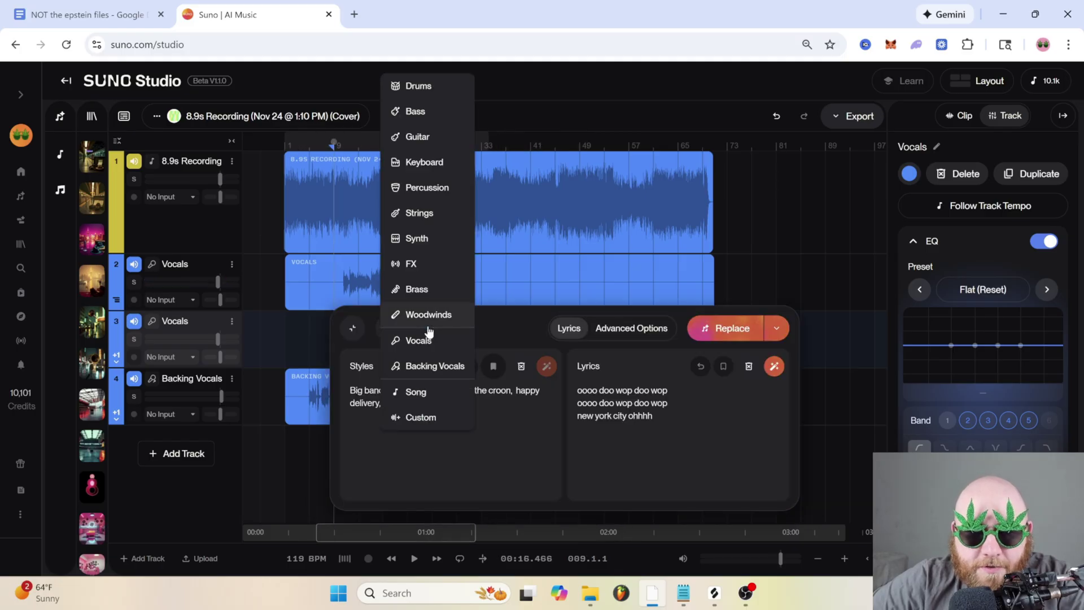
pyautogui.click(437, 297)
pyautogui.moveTo(460, 404); pyautogui.dragTo(315, 390)
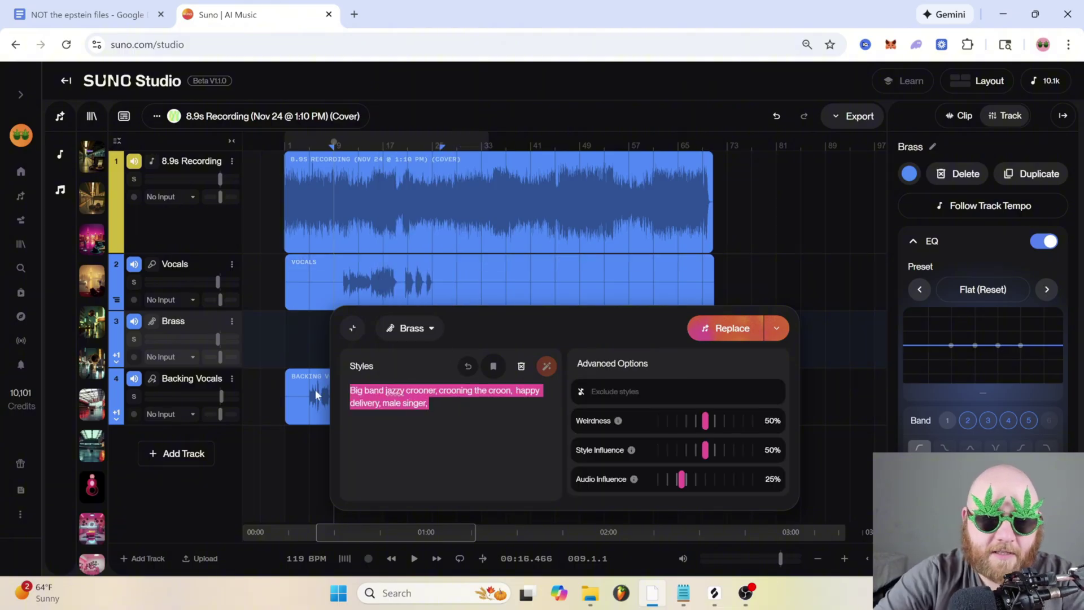
pyautogui.write('lively trumpet')
pyautogui.write(' jazzzy ')
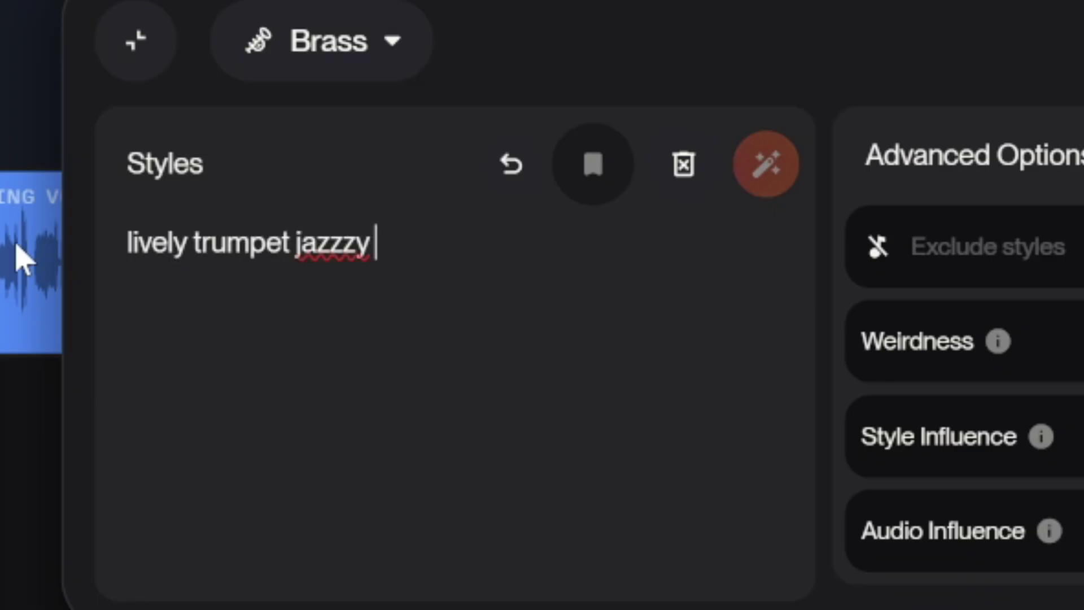
pyautogui.write('solo')
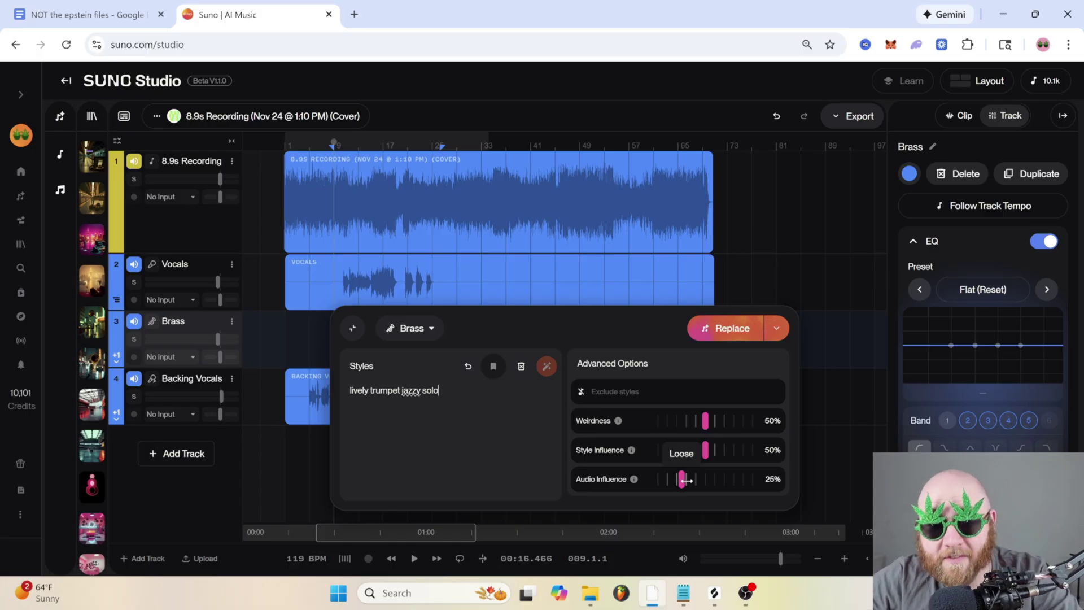
pyautogui.moveTo(686, 479); pyautogui.dragTo(708, 479)
pyautogui.click(719, 328)
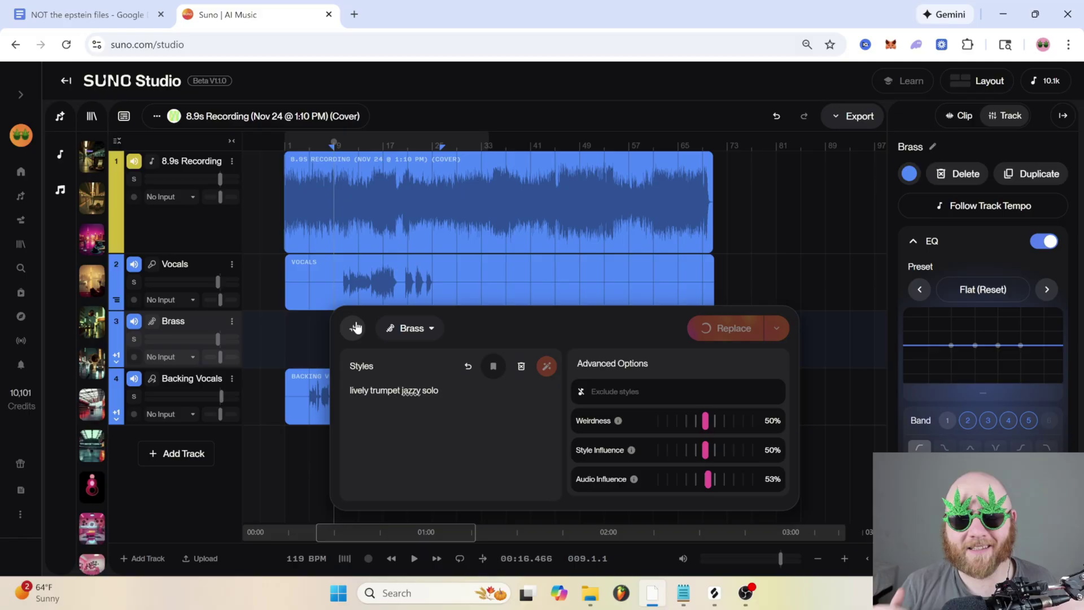
pyautogui.click(356, 327)
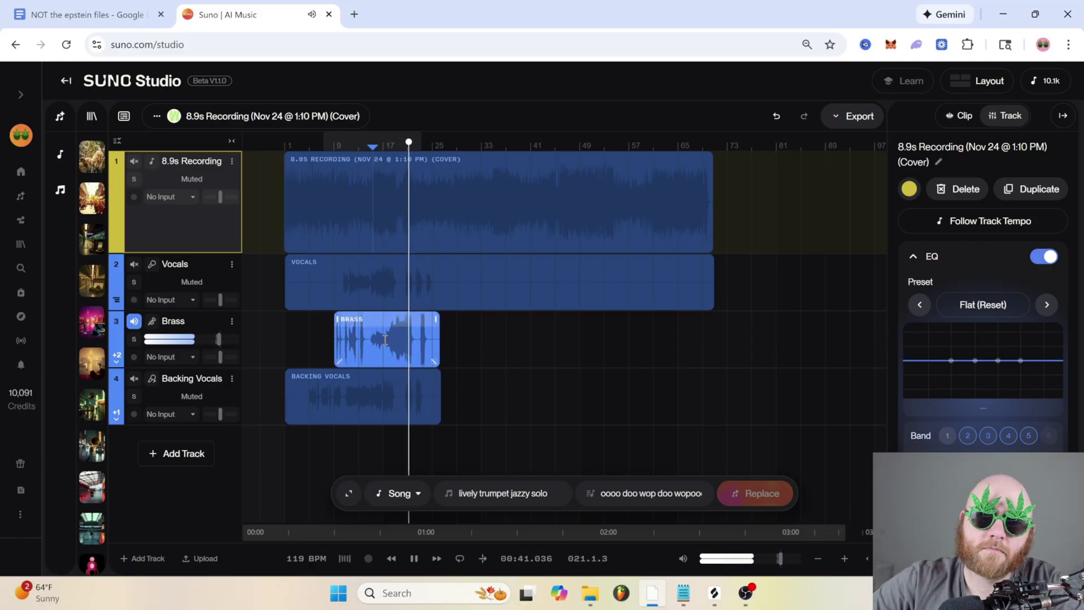
# Stop playback and browse the model version list, keeping v5 selected
pyautogui.click(385, 340)
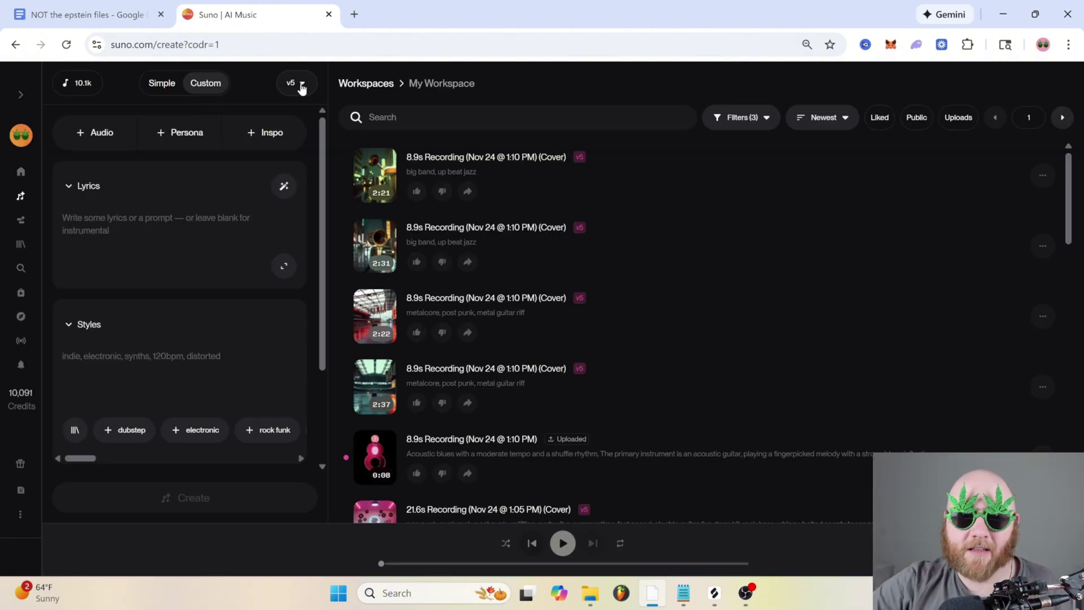
pyautogui.click(302, 86)
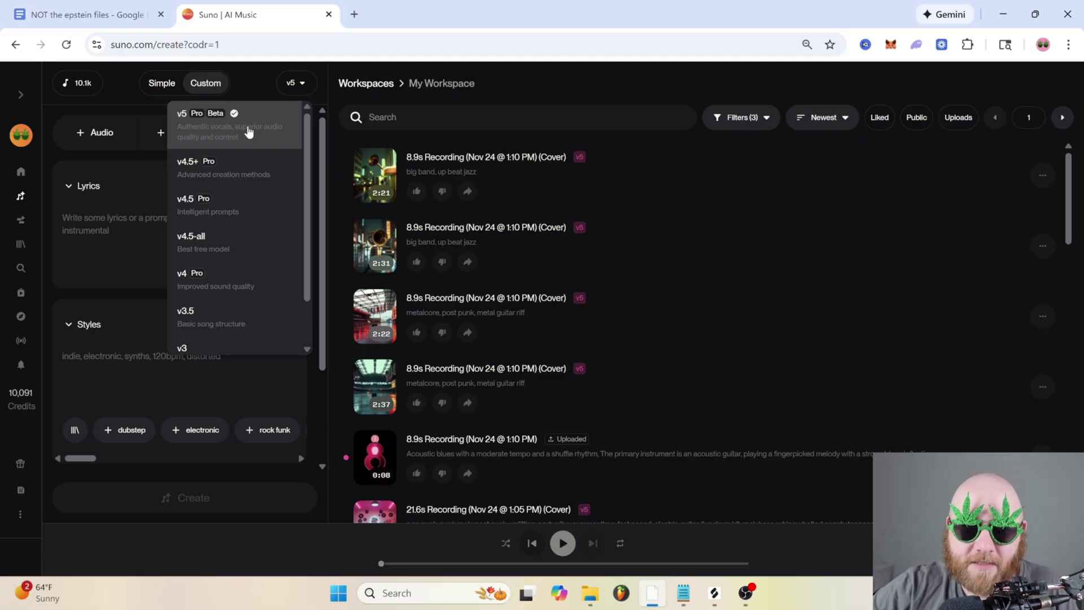
pyautogui.scroll(-1, 242, 333)
pyautogui.scroll(1, 235, 212)
pyautogui.scroll(-1, 235, 218)
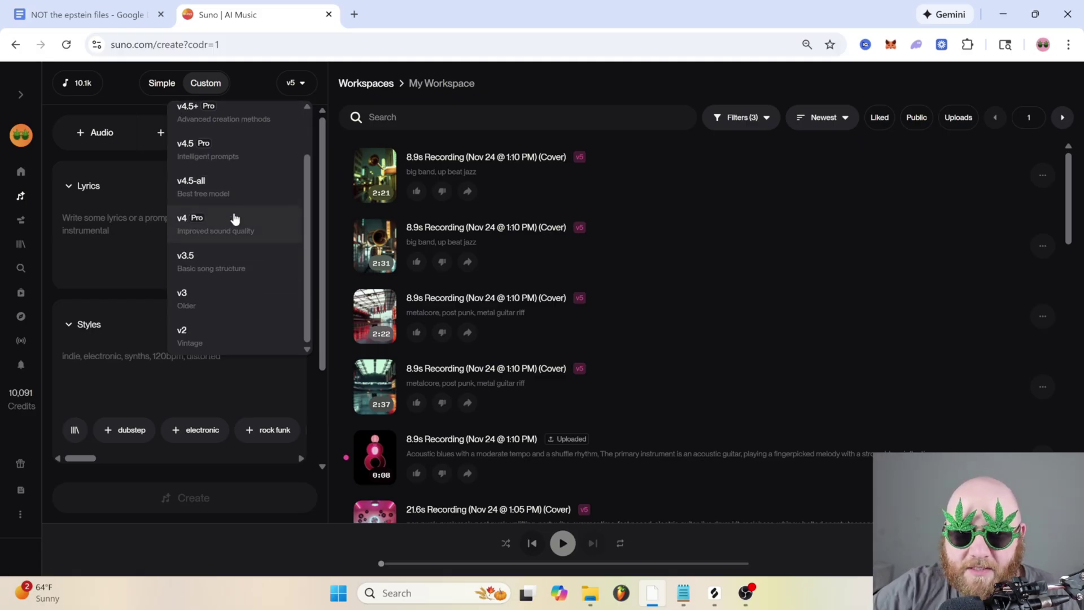
pyautogui.scroll(-5, 170, 277)
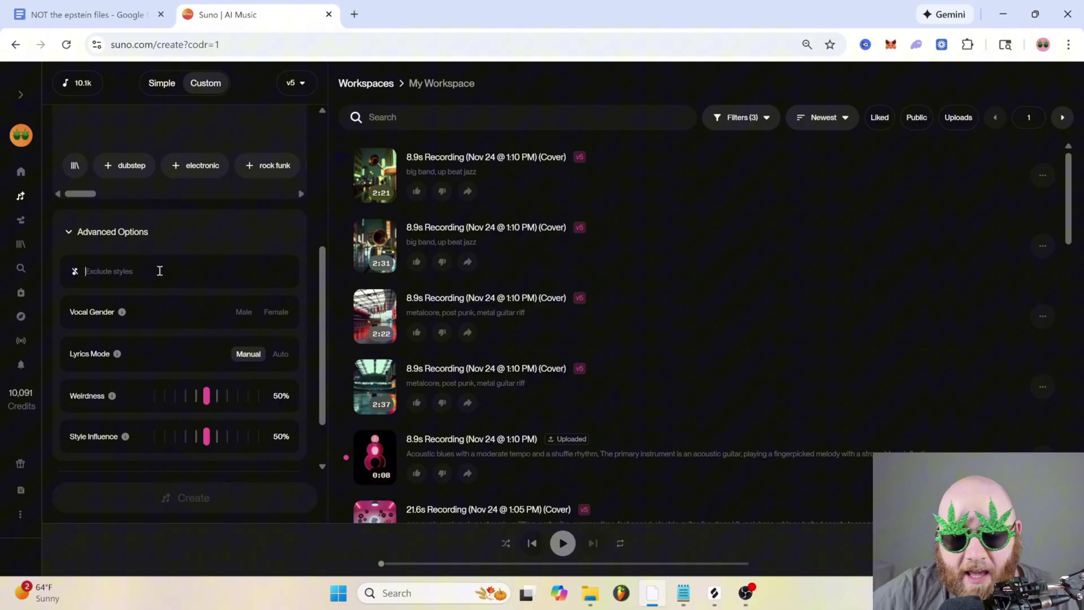
pyautogui.scroll(3, 160, 271)
pyautogui.scroll(-1, 143, 305)
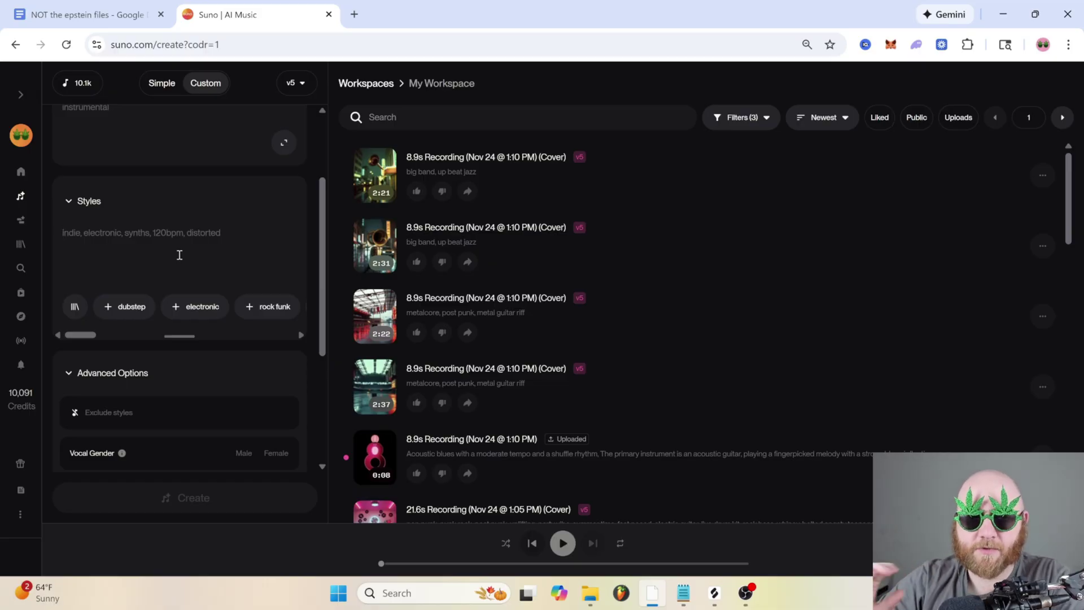
# Enter 'acoustic guitar' in Exclude styles, then clear it again
pyautogui.click(131, 410)
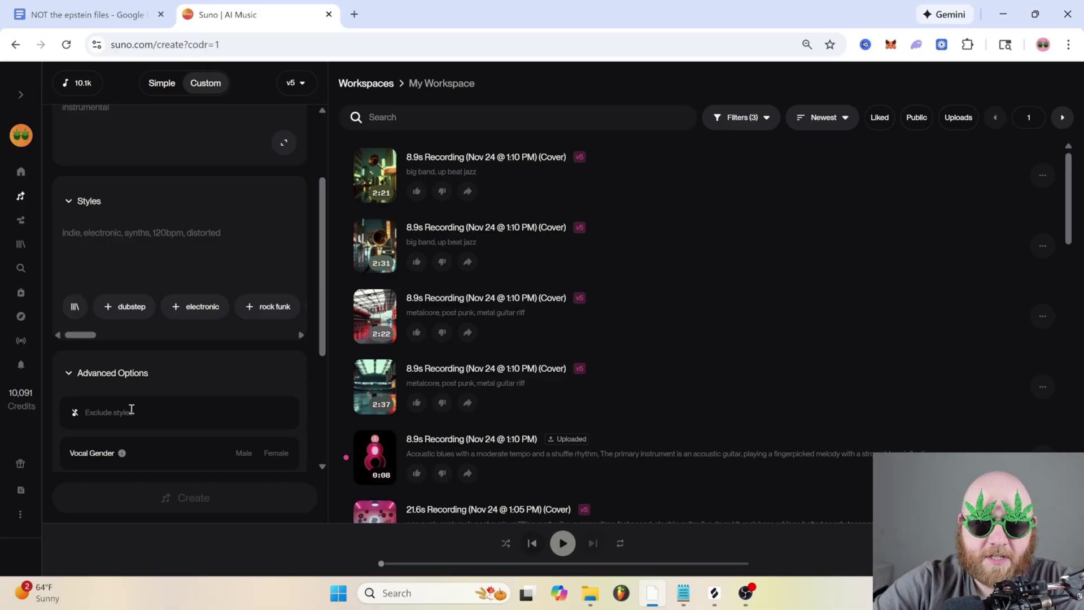
pyautogui.write('acoustic guitar')
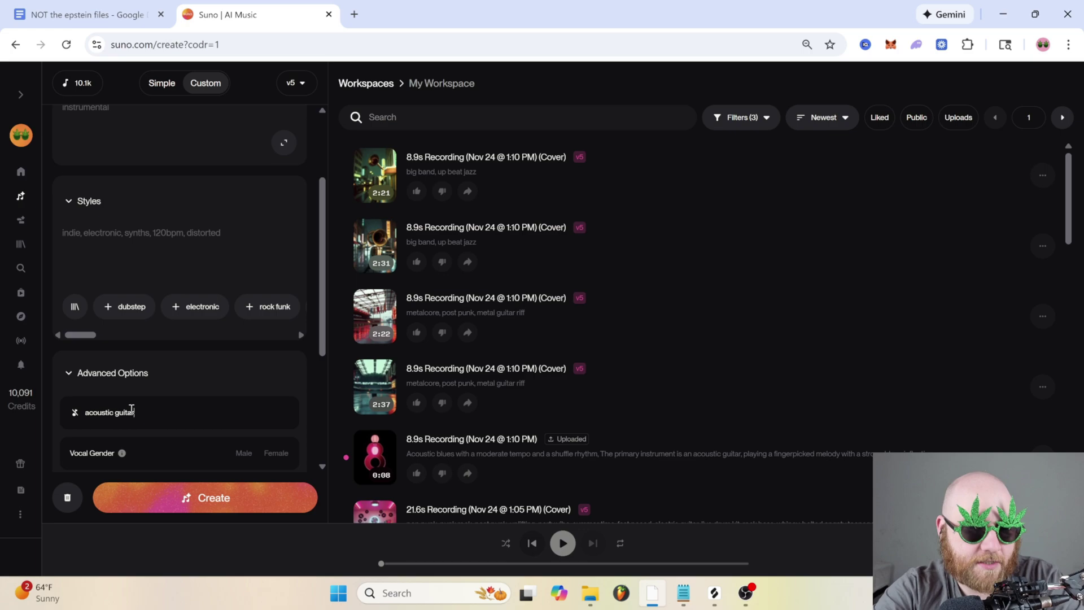
pyautogui.hotkey('ctrl', 'a')
pyautogui.press('BackSpace')
pyautogui.scroll(-4, 215, 254)
# Set vocals to Male, Weirdness to 62% and Style Influence to 0%
pyautogui.click(243, 242)
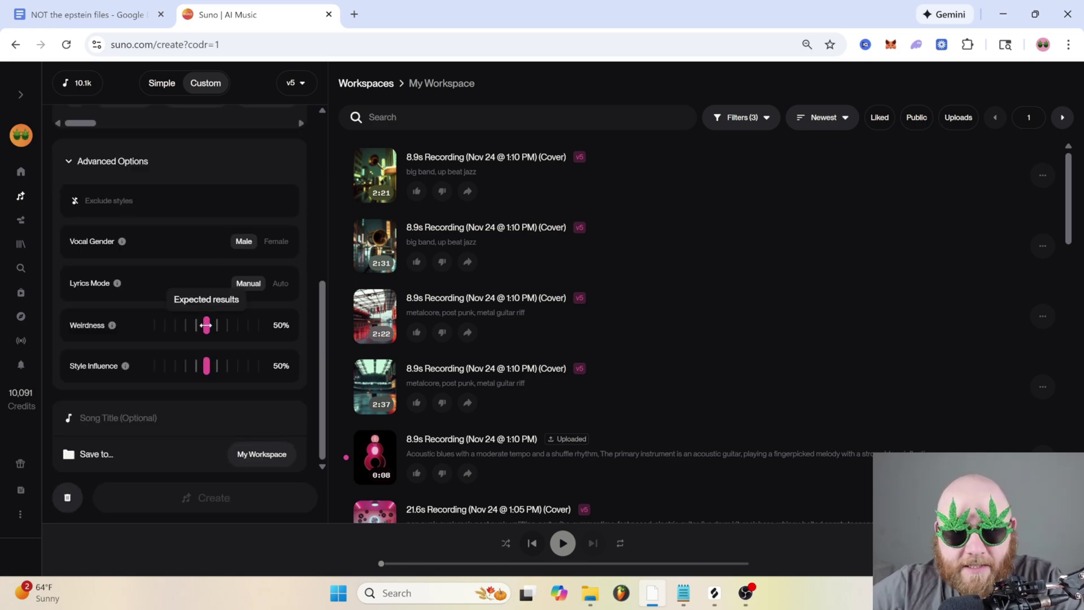
pyautogui.moveTo(208, 329); pyautogui.dragTo(247, 326)
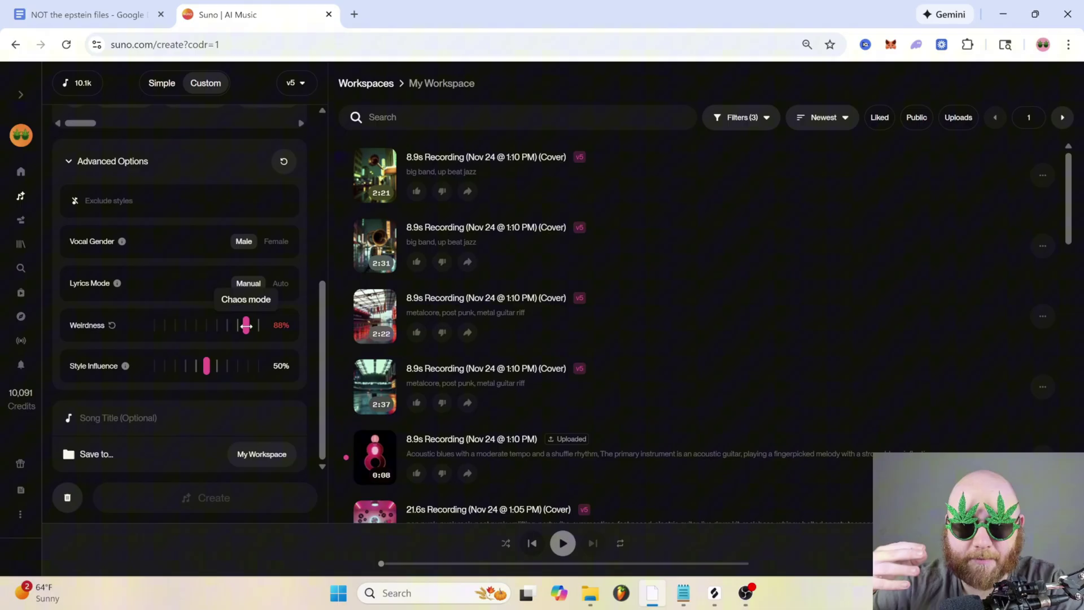
pyautogui.moveTo(246, 326); pyautogui.dragTo(222, 321)
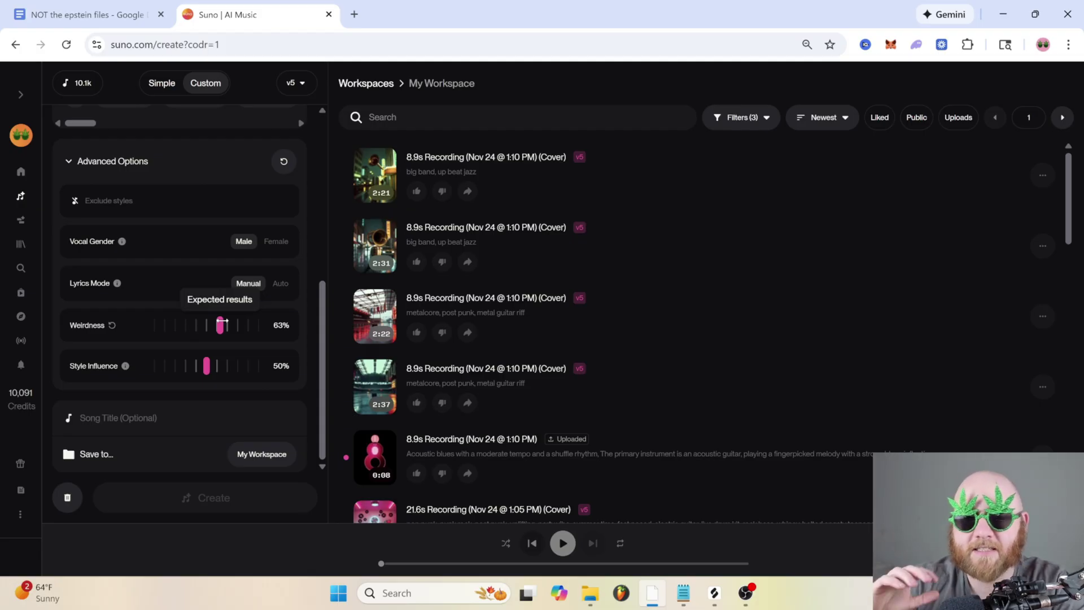
pyautogui.moveTo(223, 322); pyautogui.dragTo(221, 322)
pyautogui.moveTo(207, 366); pyautogui.dragTo(39, 389)
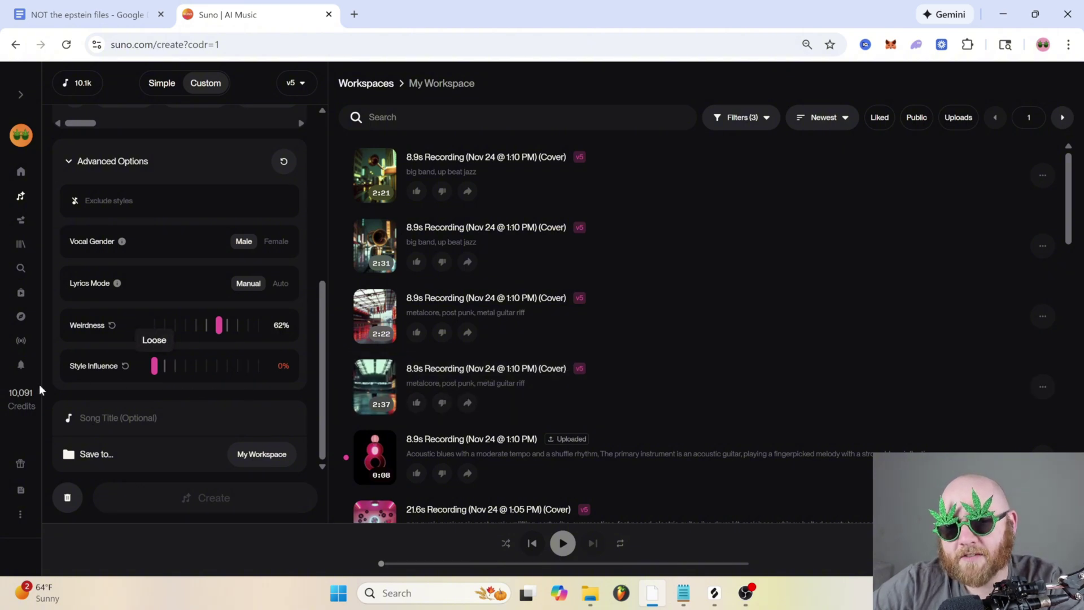